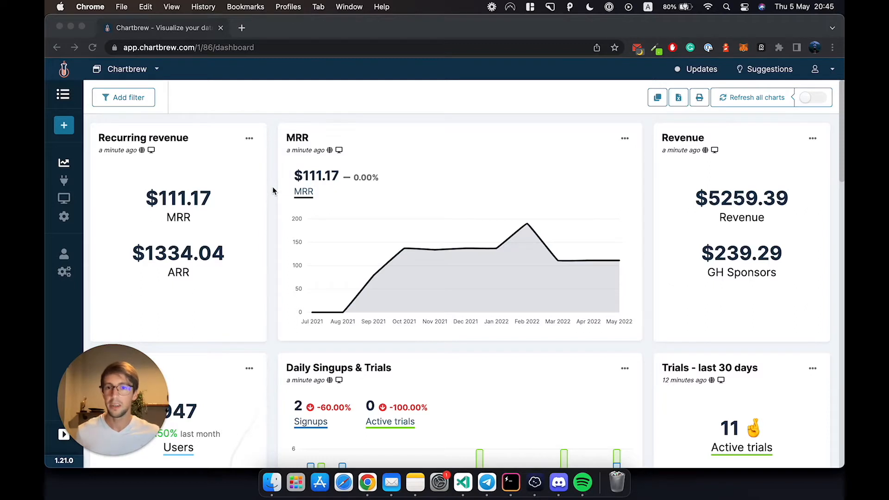
Look through the Chartbrew project dashboard's charts, from the recurring revenue figures down to the visitor and pageview statistics
{"action": "scroll", "coordinate": [273, 190], "scroll_direction": "down", "scroll_amount": 2}
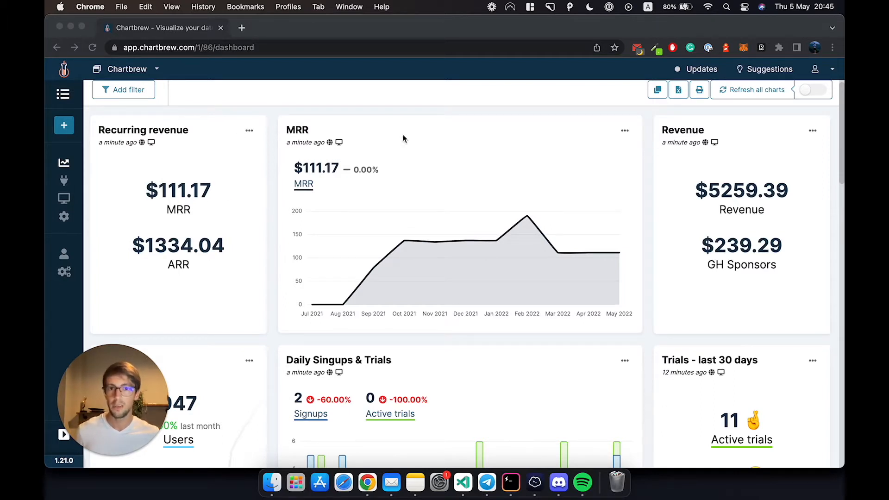
{"action": "scroll", "coordinate": [442, 185], "scroll_direction": "down", "scroll_amount": 2}
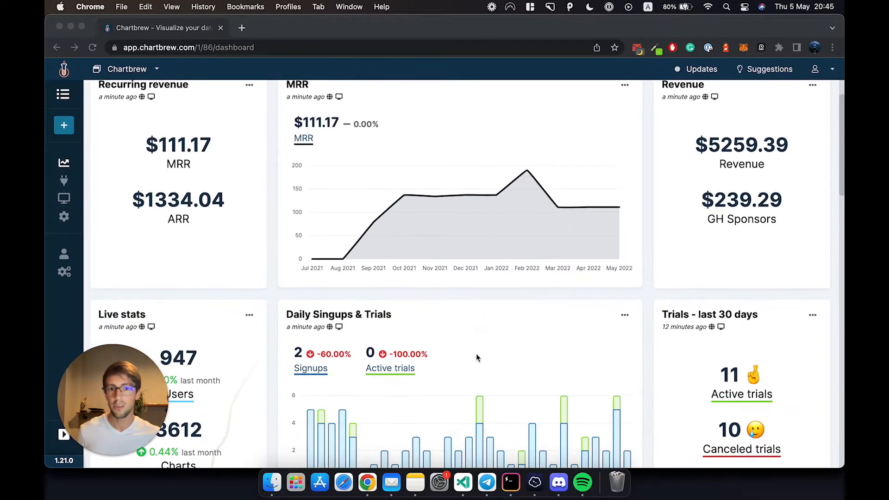
{"action": "scroll", "coordinate": [514, 341], "scroll_direction": "up", "scroll_amount": 3}
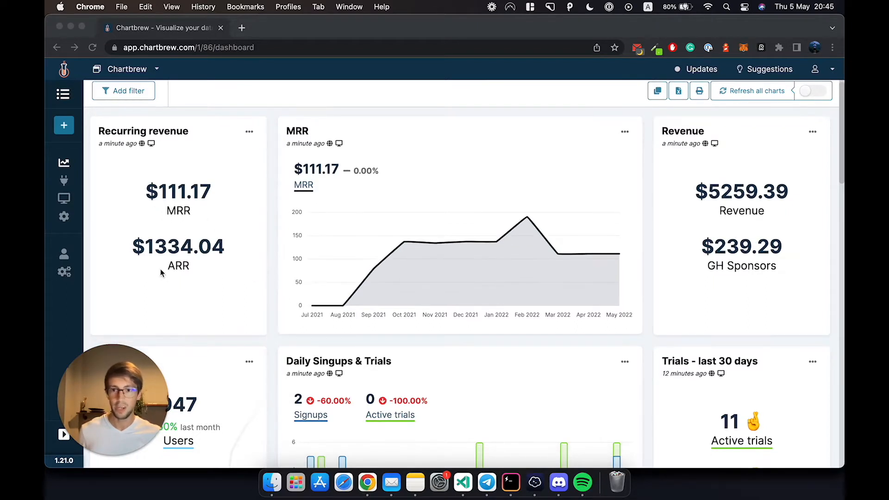
{"action": "scroll", "coordinate": [290, 313], "scroll_direction": "down", "scroll_amount": 3}
{"action": "scroll", "coordinate": [289, 312], "scroll_direction": "down", "scroll_amount": 2}
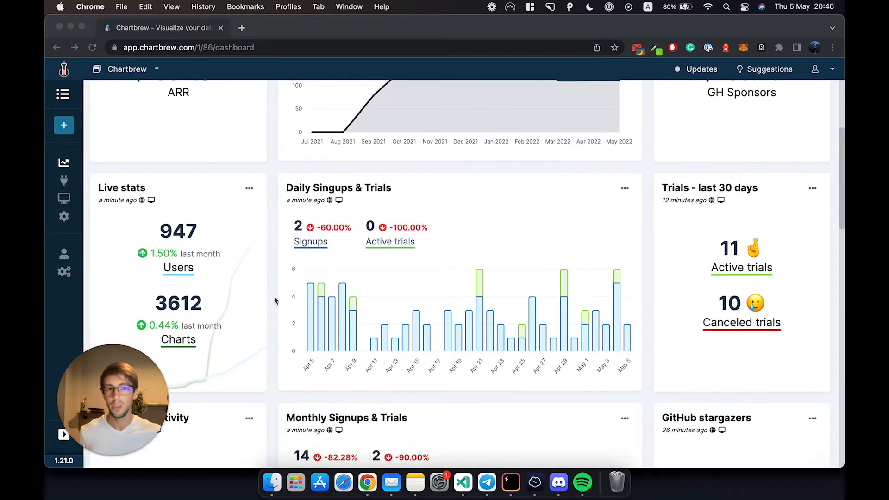
{"action": "scroll", "coordinate": [387, 388], "scroll_direction": "down", "scroll_amount": 8}
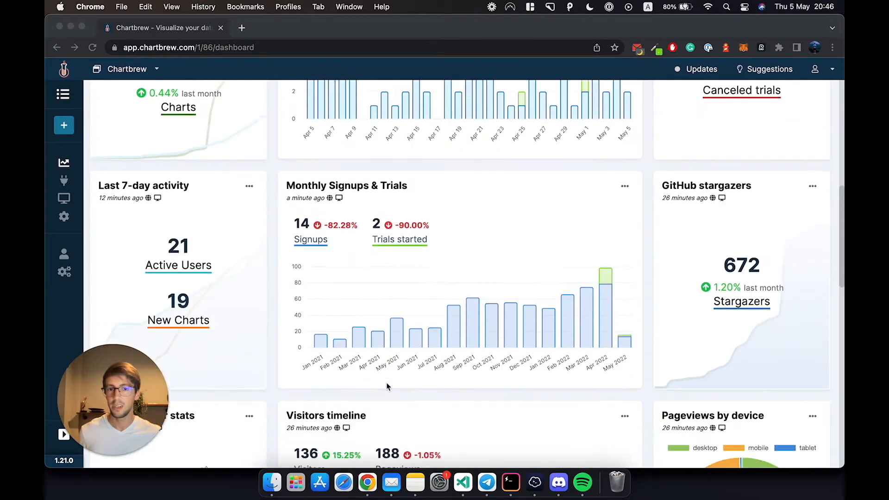
{"action": "scroll", "coordinate": [504, 351], "scroll_direction": "down", "scroll_amount": 6}
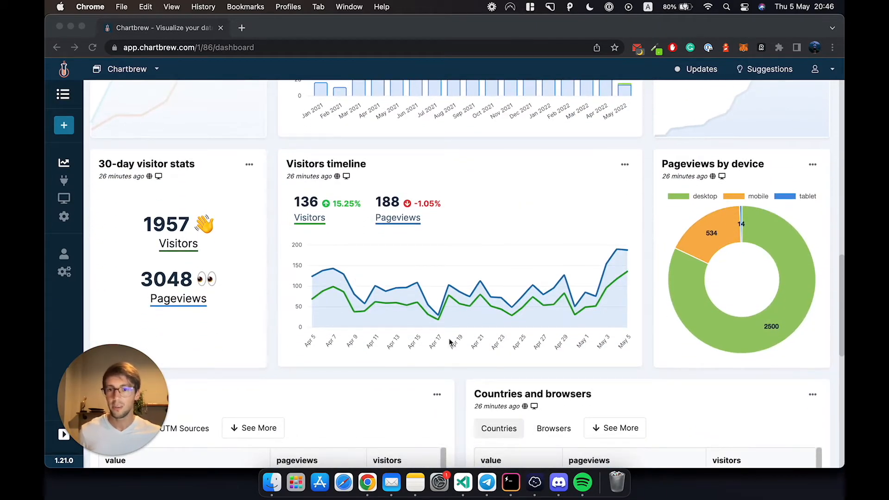
{"action": "scroll", "coordinate": [443, 371], "scroll_direction": "up", "scroll_amount": 15}
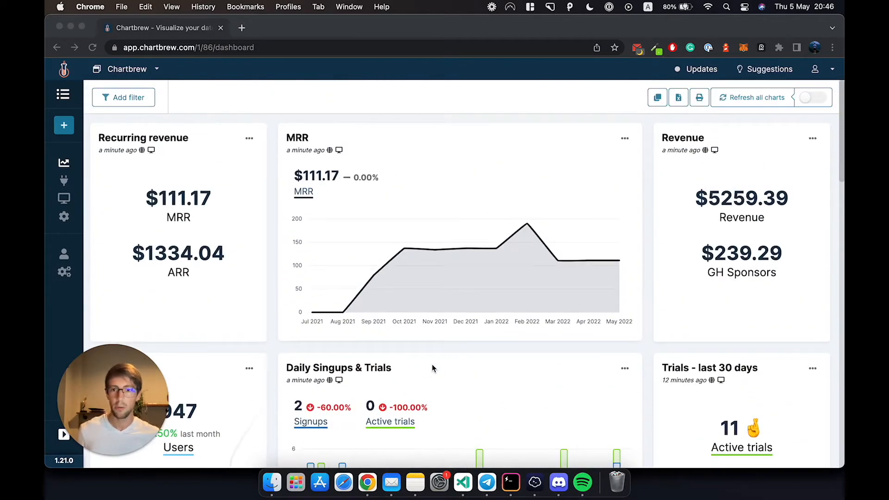
Review the data connections configured for the Chartbrew project and return to its dashboard
{"action": "left_click", "coordinate": [66, 183]}
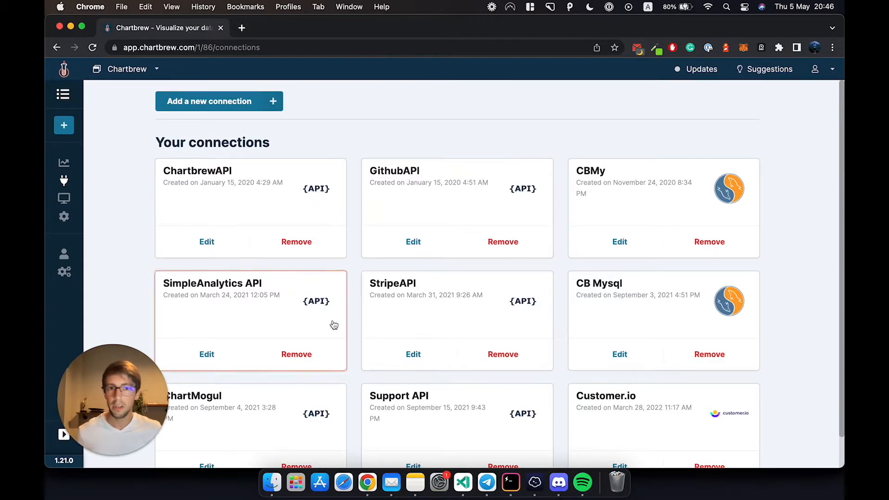
{"action": "scroll", "coordinate": [787, 316], "scroll_direction": "down", "scroll_amount": 2}
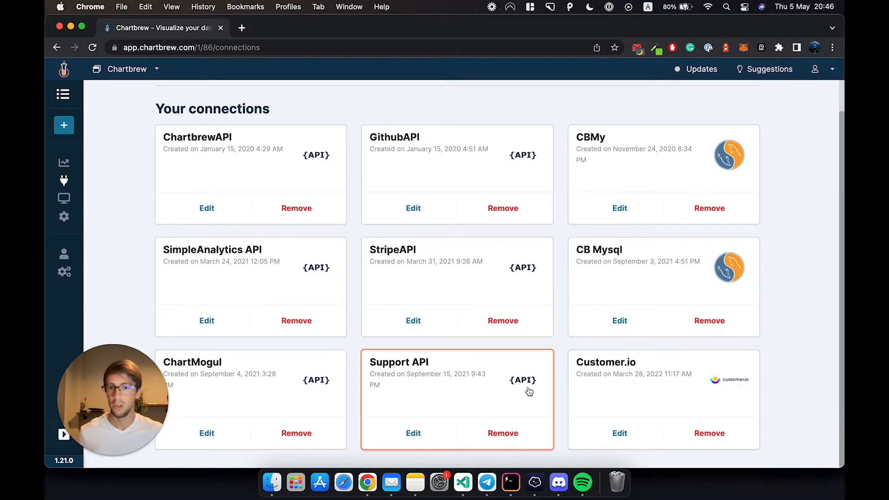
{"action": "left_click", "coordinate": [64, 163]}
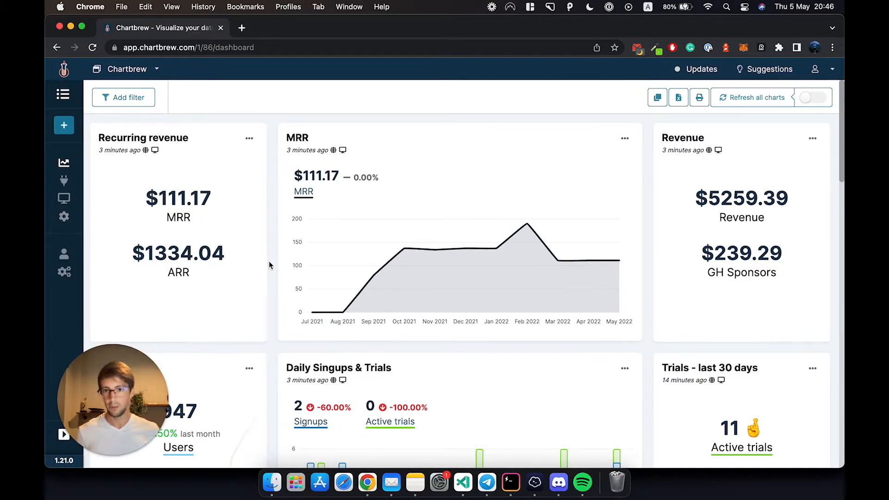
Open the project's public report, preview it as visitors see it, examine its charts through to the referrer and country tables, and exit the preview
{"action": "left_click", "coordinate": [64, 199]}
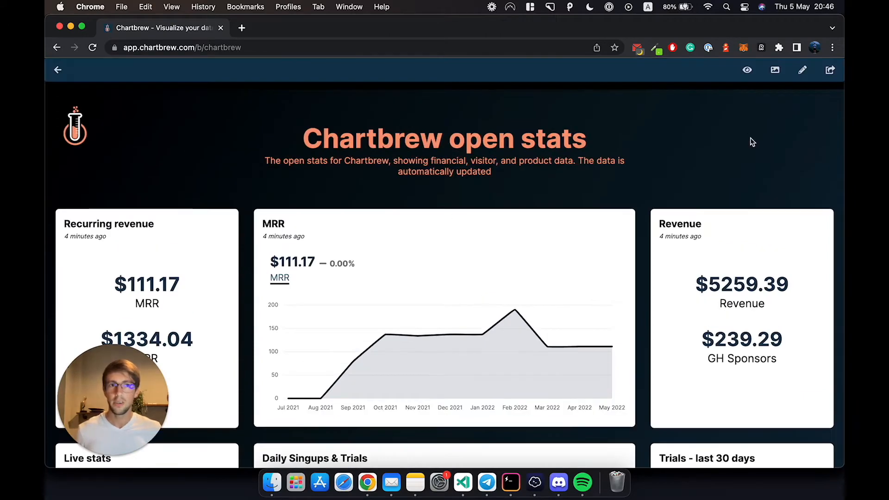
{"action": "left_click", "coordinate": [746, 70]}
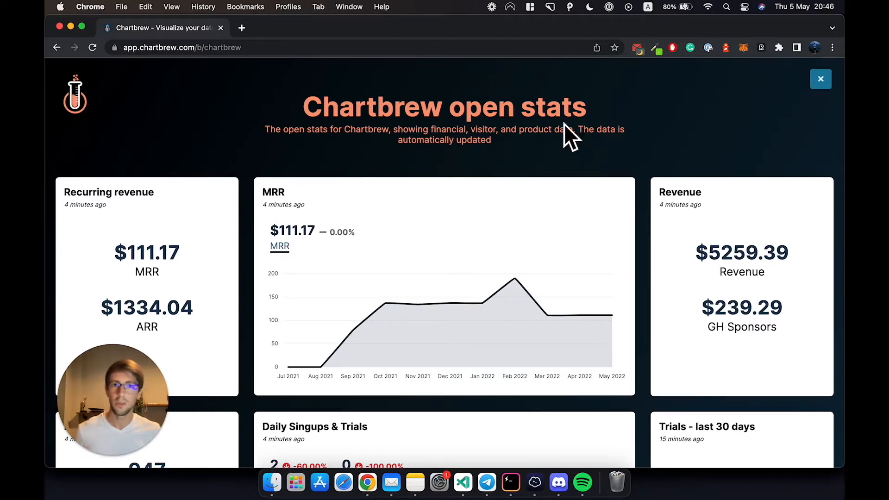
{"action": "scroll", "coordinate": [465, 165], "scroll_direction": "down", "scroll_amount": 1}
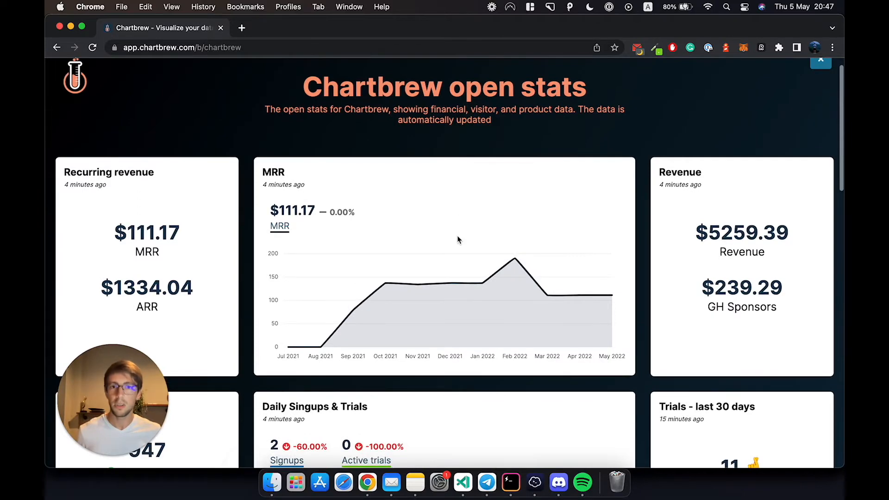
{"action": "scroll", "coordinate": [456, 209], "scroll_direction": "down", "scroll_amount": 5}
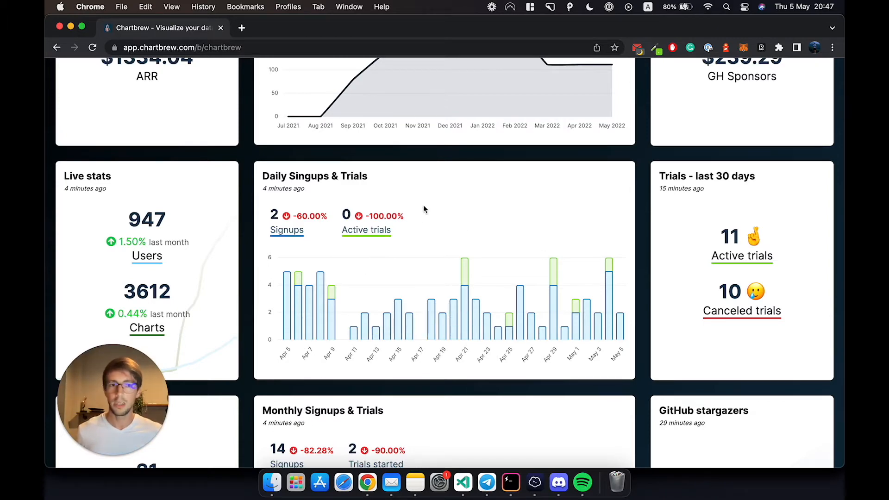
{"action": "scroll", "coordinate": [423, 204], "scroll_direction": "down", "scroll_amount": 13}
{"action": "scroll", "coordinate": [430, 327], "scroll_direction": "down", "scroll_amount": 1}
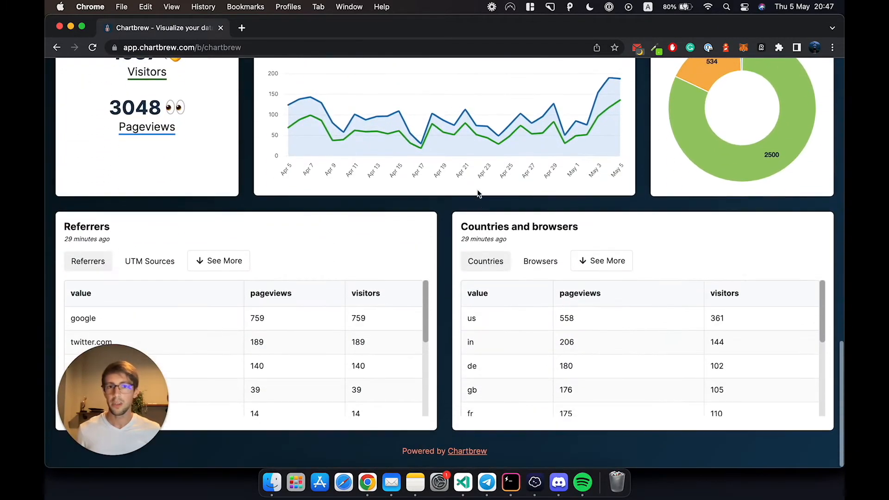
{"action": "scroll", "coordinate": [343, 292], "scroll_direction": "up", "scroll_amount": 1}
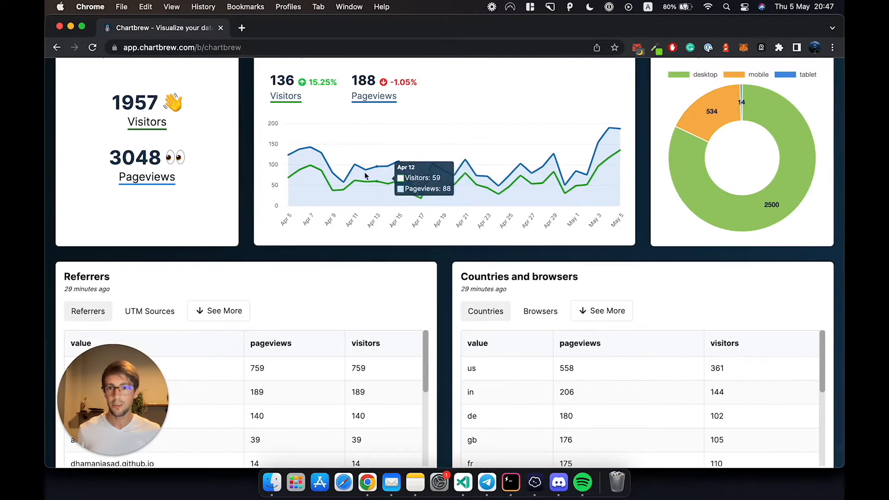
{"action": "scroll", "coordinate": [544, 163], "scroll_direction": "up", "scroll_amount": 2}
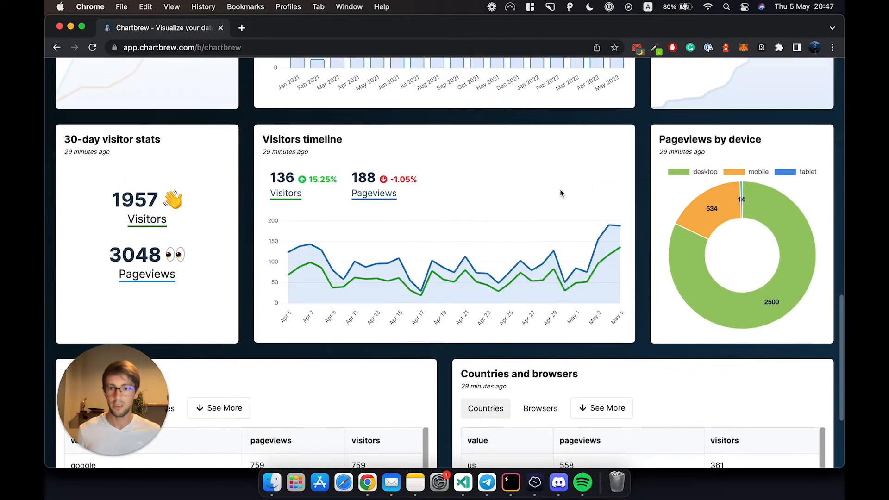
{"action": "scroll", "coordinate": [551, 191], "scroll_direction": "up", "scroll_amount": 1}
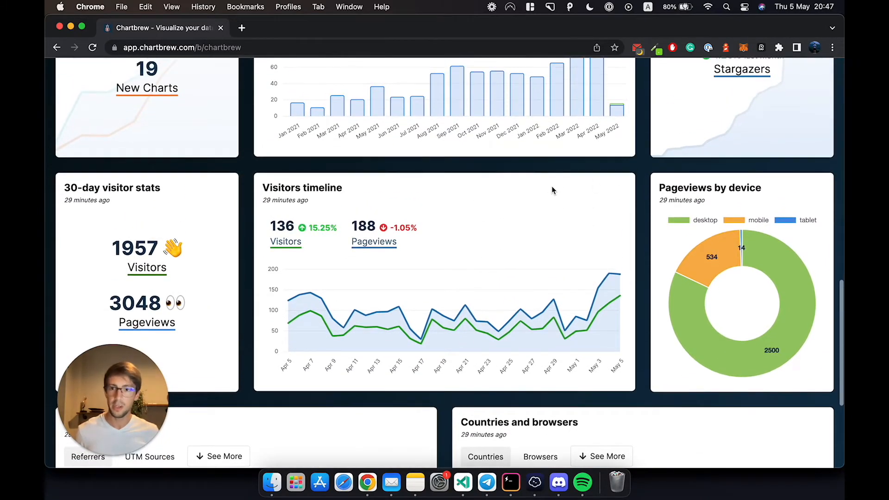
{"action": "scroll", "coordinate": [551, 191], "scroll_direction": "up", "scroll_amount": 10}
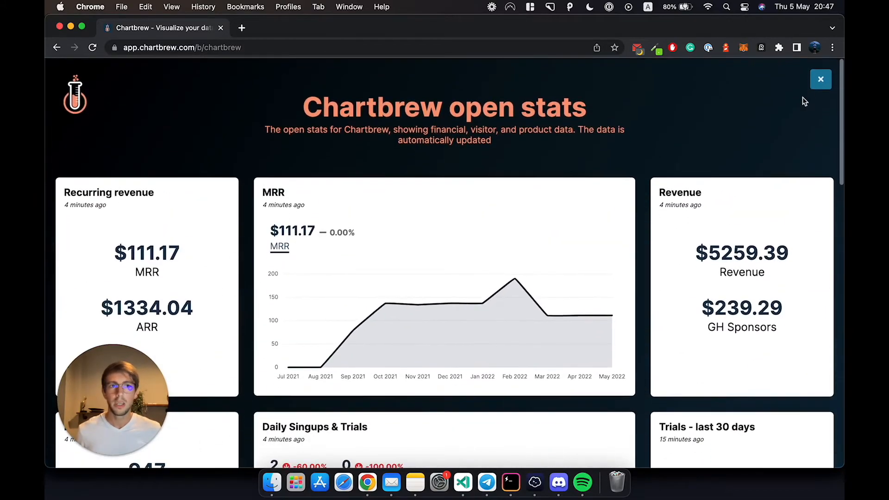
{"action": "left_click", "coordinate": [821, 80]}
Inspect the report's sharing settings, covering the URL, public access, password protection, embed code and branding options, and close them
{"action": "left_click", "coordinate": [826, 76]}
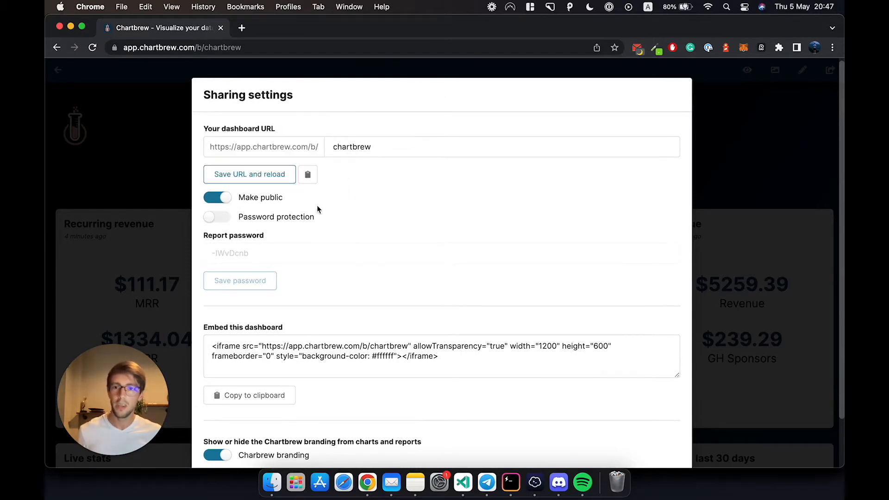
{"action": "mouse_move", "coordinate": [243, 205]}
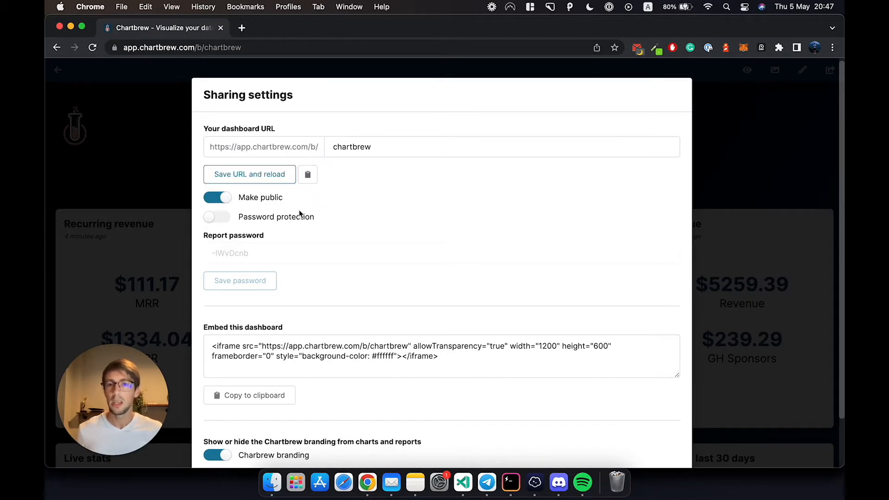
{"action": "mouse_move", "coordinate": [274, 226]}
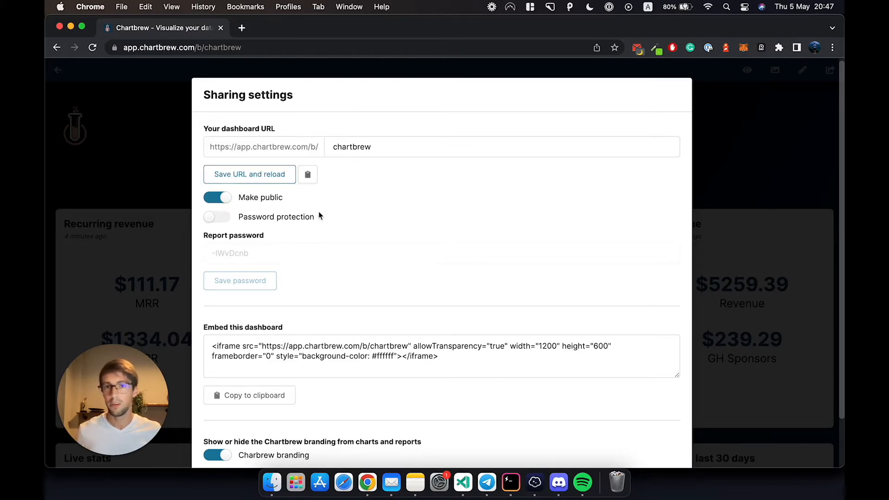
{"action": "scroll", "coordinate": [354, 182], "scroll_direction": "down", "scroll_amount": 1}
{"action": "scroll", "coordinate": [354, 186], "scroll_direction": "down", "scroll_amount": 2}
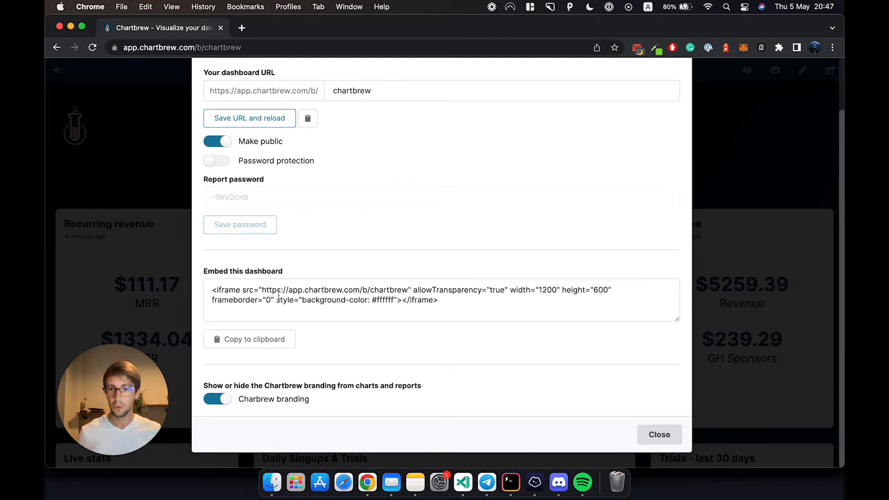
{"action": "double_click", "coordinate": [360, 296]}
{"action": "triple_click", "coordinate": [389, 296]}
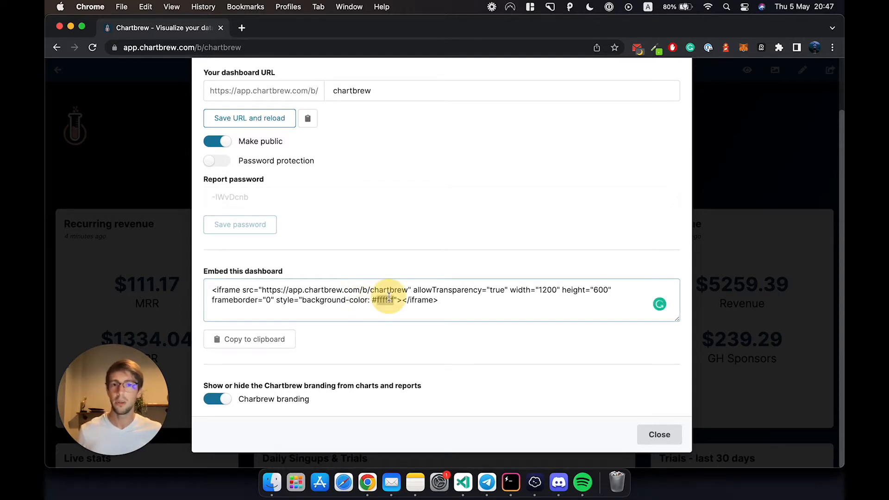
{"action": "left_click", "coordinate": [448, 300]}
{"action": "left_click", "coordinate": [446, 302]}
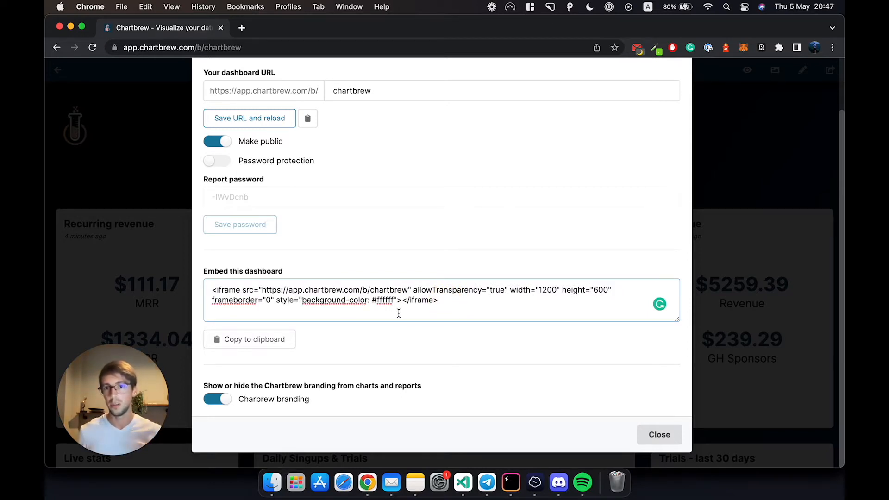
{"action": "left_click", "coordinate": [661, 432]}
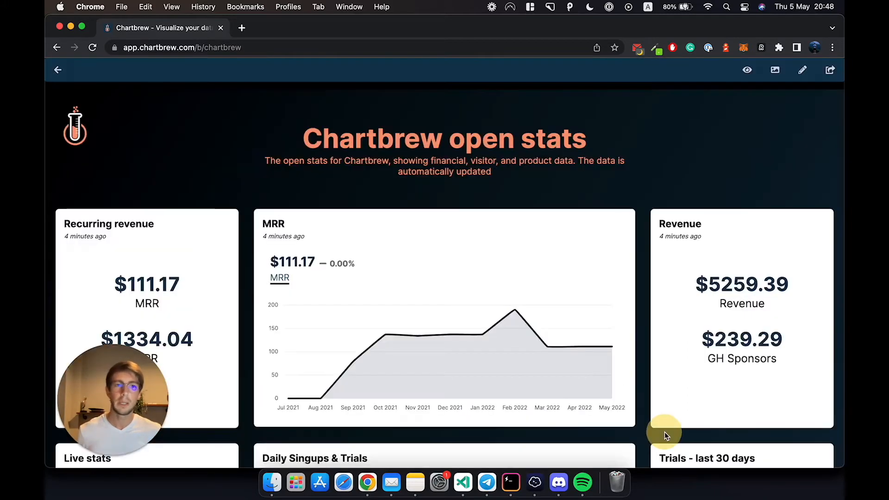
Return to the project dashboard and save it as a template named "Open stats"
{"action": "left_click", "coordinate": [55, 73]}
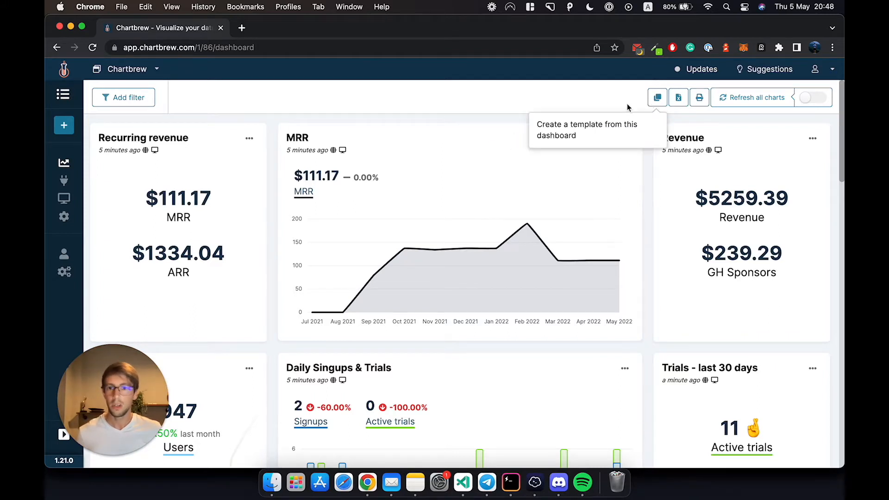
{"action": "left_click", "coordinate": [658, 97]}
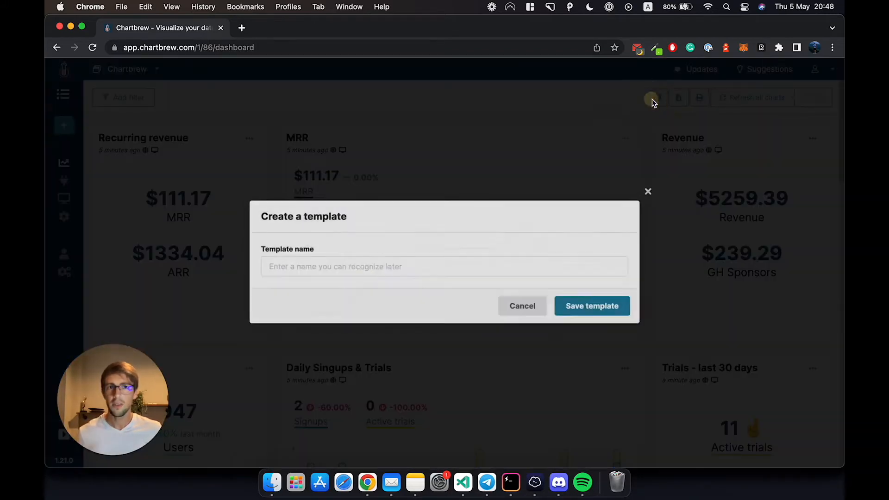
{"action": "left_click", "coordinate": [349, 263]}
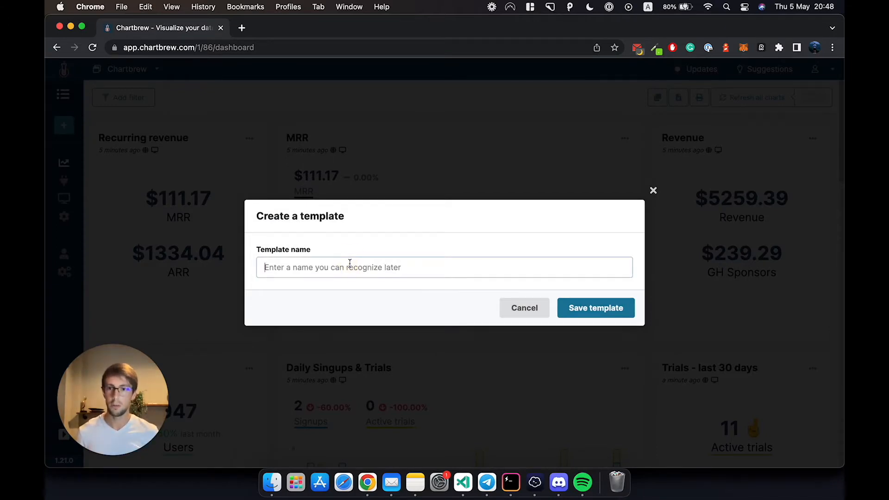
{"action": "type", "text": "Open stats"}
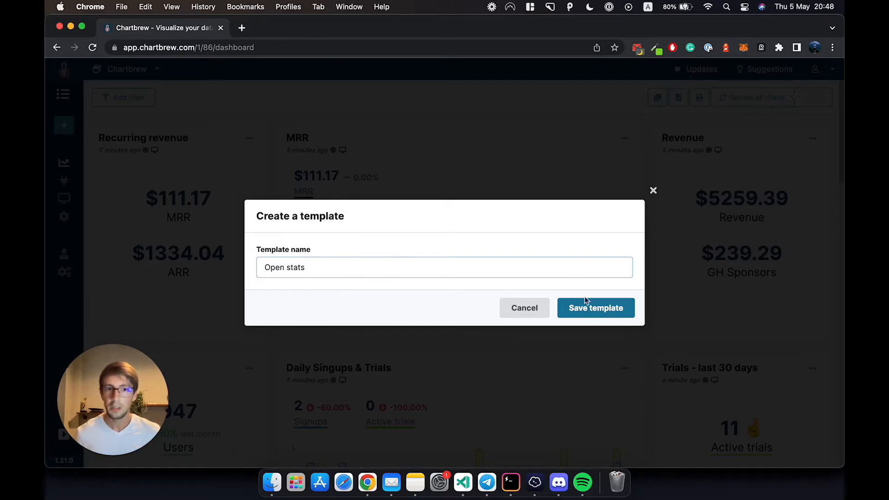
{"action": "left_click", "coordinate": [590, 306]}
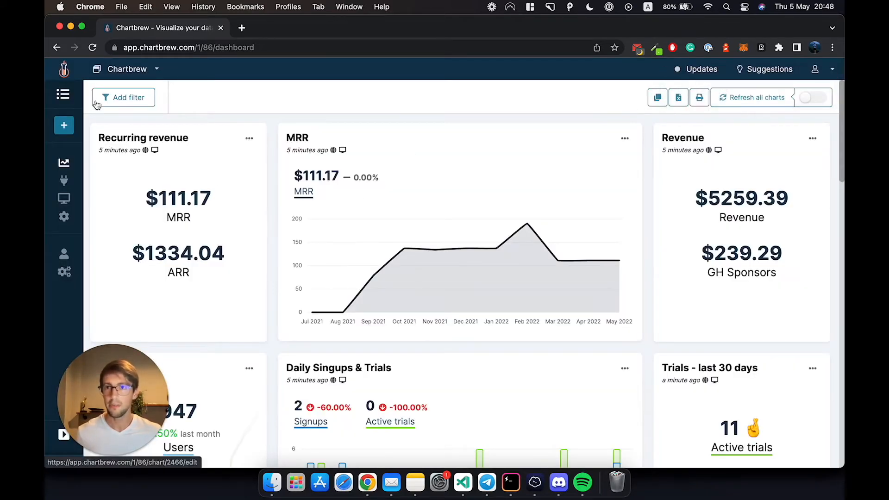
Open the Chartbrew team's project overview and look through the list of projects
{"action": "left_click", "coordinate": [64, 70]}
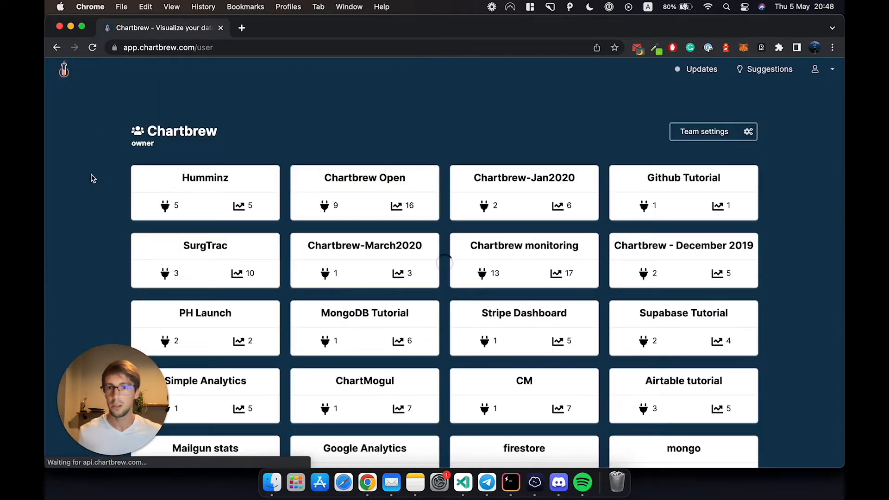
{"action": "scroll", "coordinate": [94, 178], "scroll_direction": "down", "scroll_amount": 1}
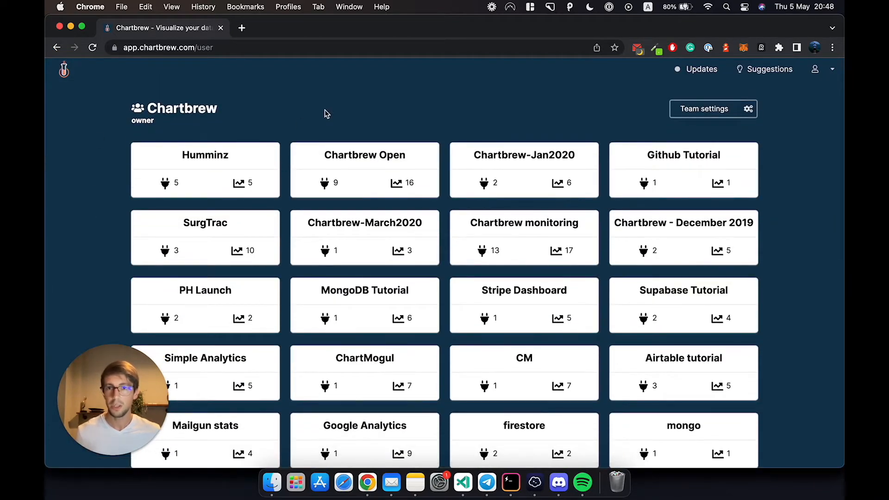
{"action": "scroll", "coordinate": [109, 245], "scroll_direction": "down", "scroll_amount": 6}
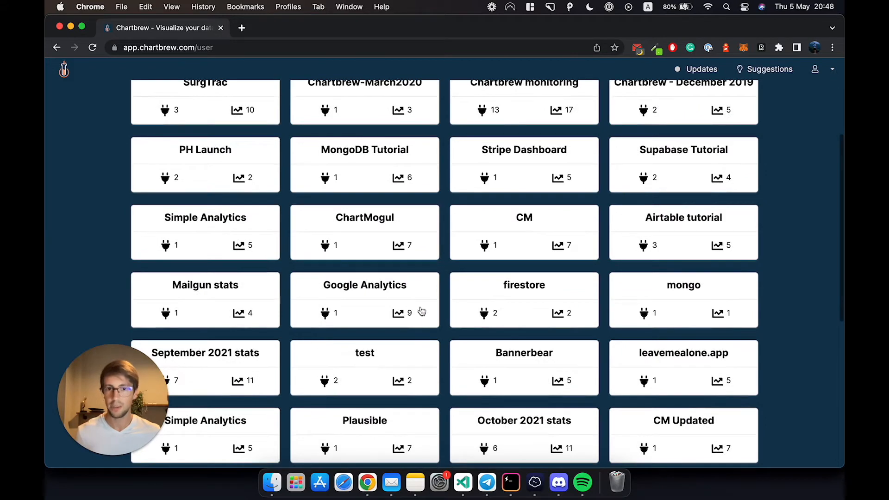
{"action": "scroll", "coordinate": [339, 331], "scroll_direction": "up", "scroll_amount": 7}
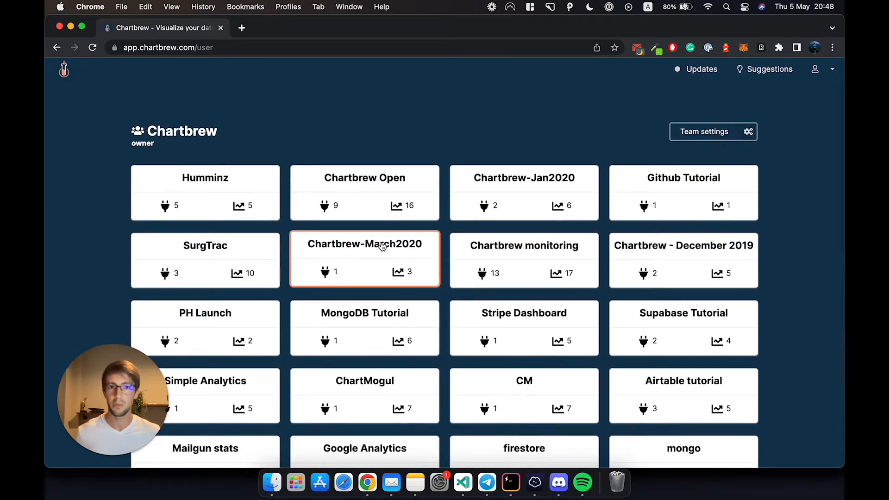
Start a new Chartbrew team project named "Chartbrew preview" based on the "Open stats" template
{"action": "scroll", "coordinate": [381, 246], "scroll_direction": "down", "scroll_amount": 6}
{"action": "scroll", "coordinate": [429, 324], "scroll_direction": "down", "scroll_amount": 10}
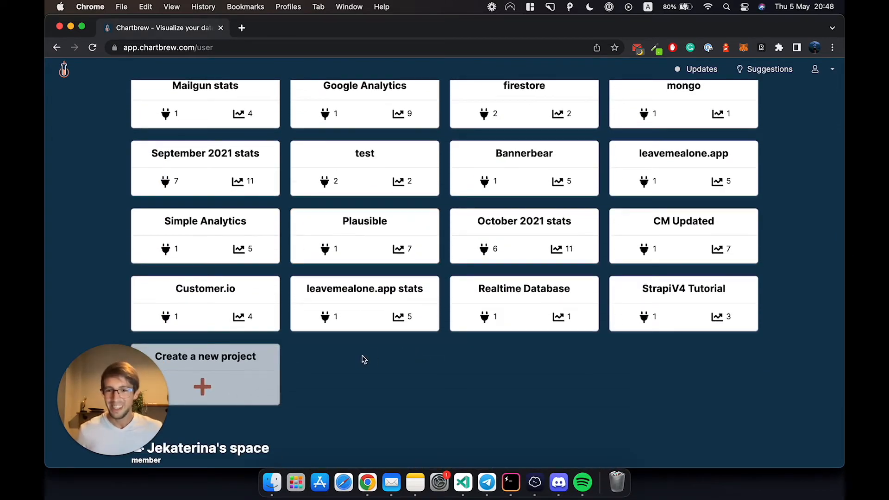
{"action": "left_click", "coordinate": [268, 385]}
{"action": "left_click", "coordinate": [206, 249]}
{"action": "type", "text": "Chartbrew preview"}
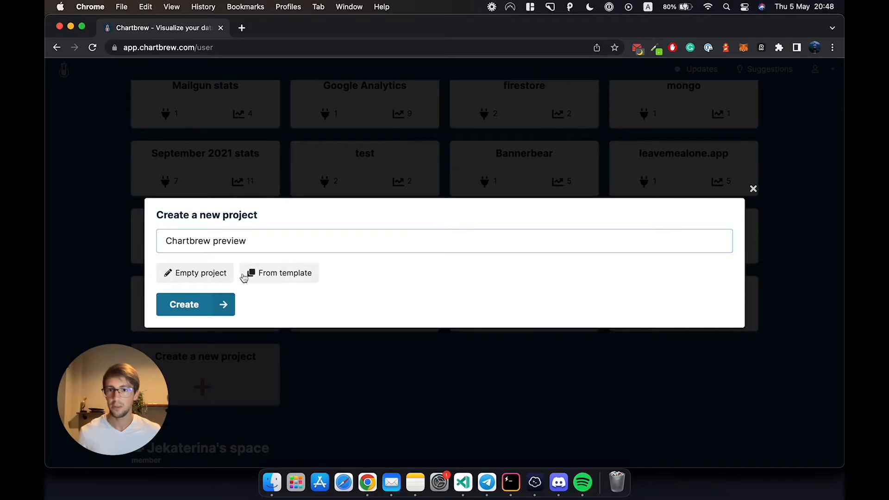
{"action": "left_click", "coordinate": [276, 279]}
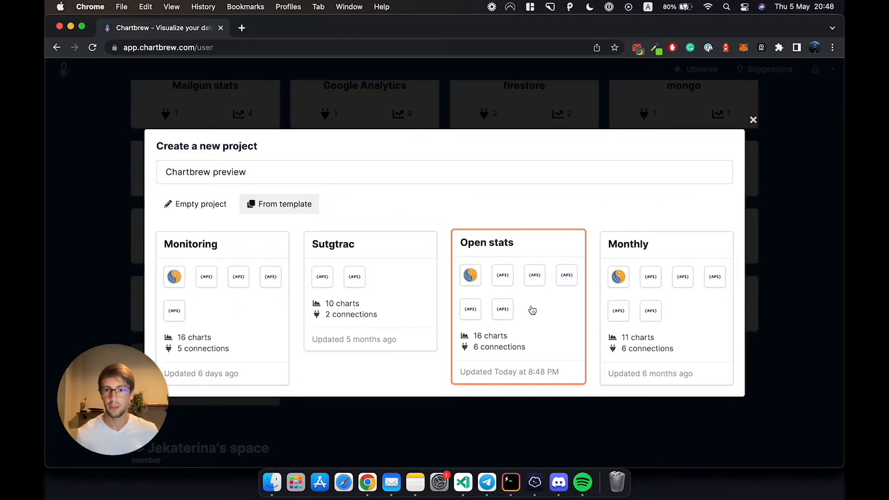
{"action": "left_click", "coordinate": [537, 326]}
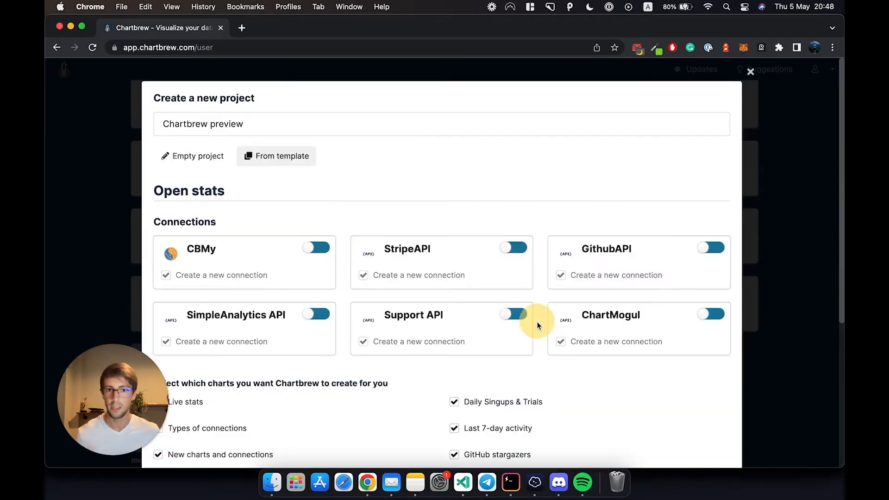
Limit the template's charts to Monthly Signups & Trials, Revenue, Visitors timeline and MRR, and generate the project
{"action": "scroll", "coordinate": [404, 416], "scroll_direction": "down", "scroll_amount": 1}
{"action": "scroll", "coordinate": [406, 352], "scroll_direction": "down", "scroll_amount": 1}
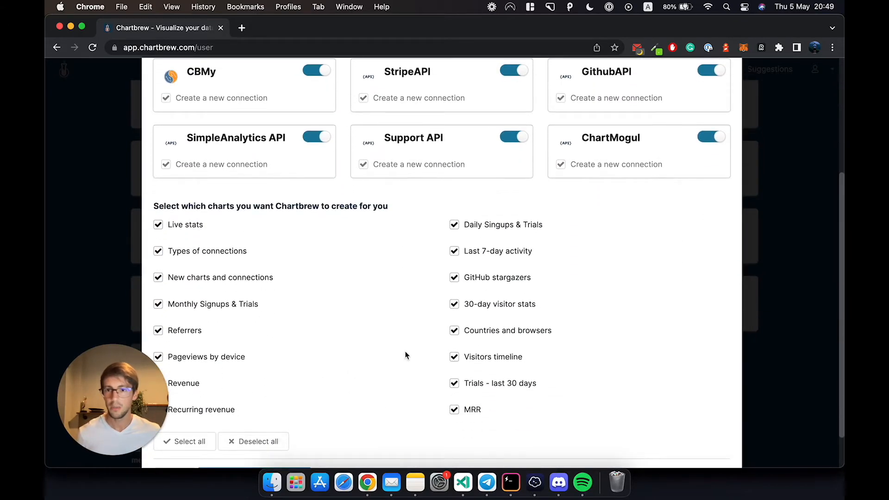
{"action": "scroll", "coordinate": [324, 387], "scroll_direction": "down", "scroll_amount": 3}
{"action": "left_click", "coordinate": [270, 394]}
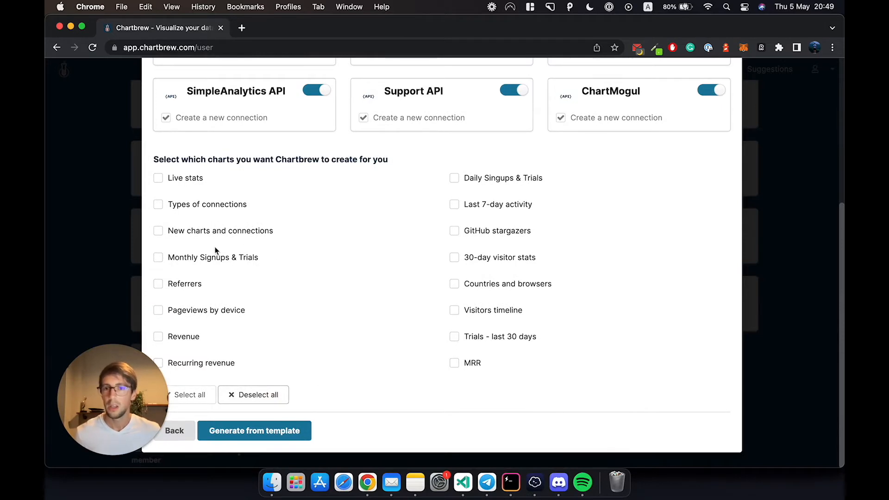
{"action": "left_click", "coordinate": [200, 260]}
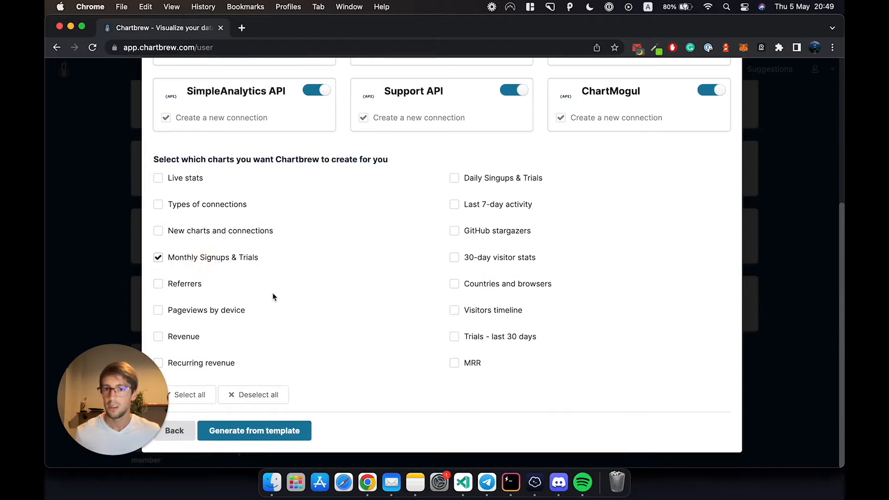
{"action": "left_click", "coordinate": [181, 339]}
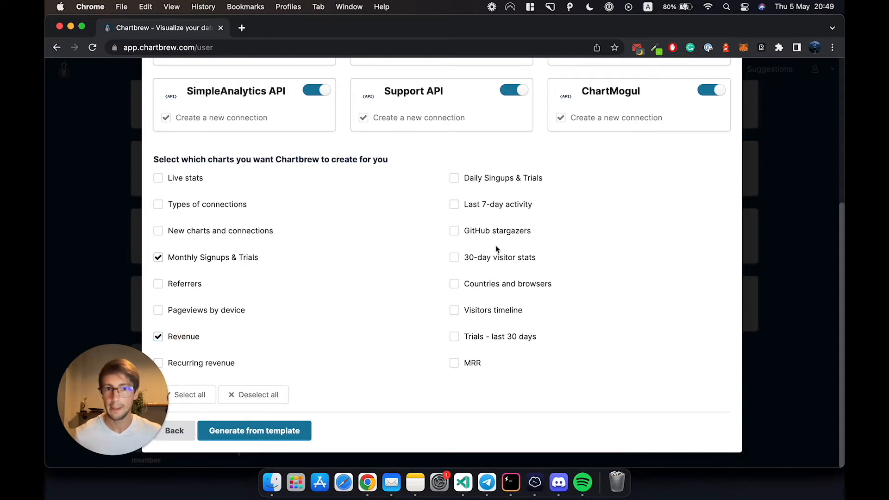
{"action": "left_click", "coordinate": [485, 312]}
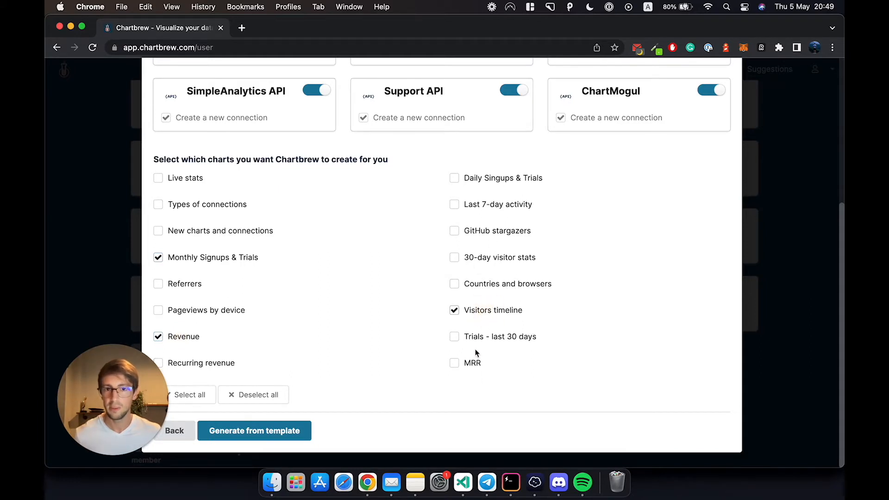
{"action": "left_click", "coordinate": [454, 364]}
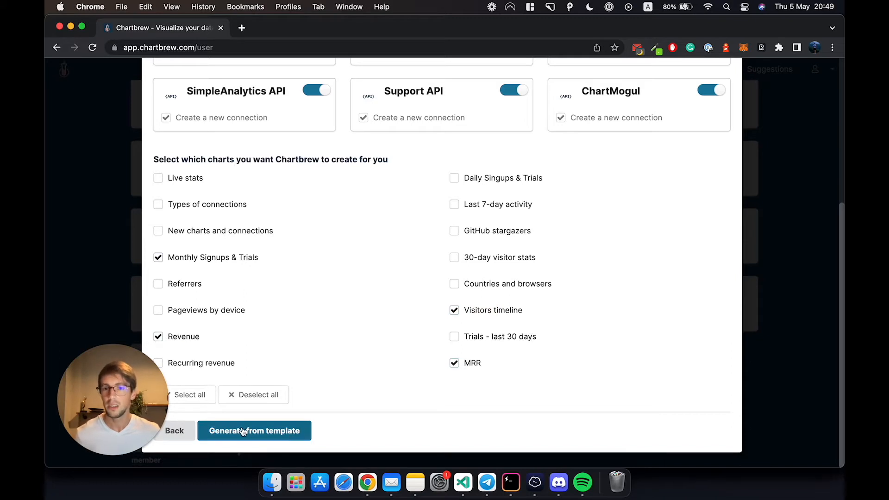
{"action": "left_click", "coordinate": [274, 435]}
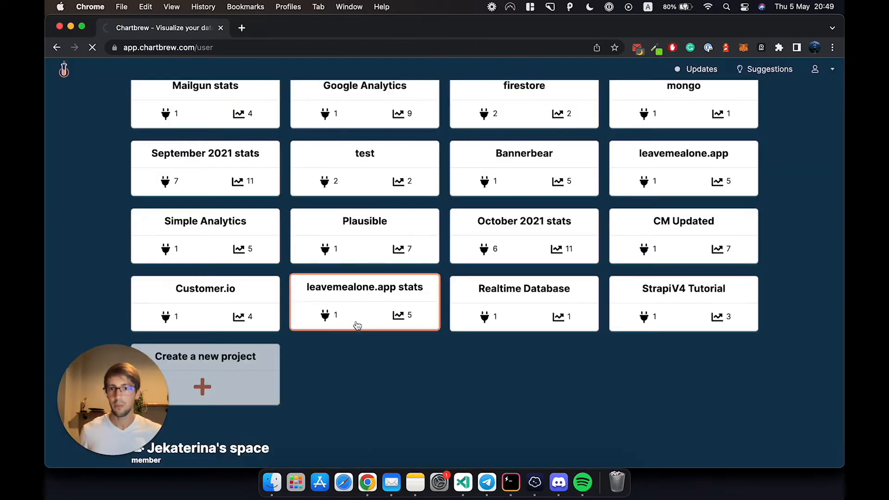
Examine the generated project's dashboard charts and its list of connections, ending on the dashboard
{"action": "left_click", "coordinate": [358, 325]}
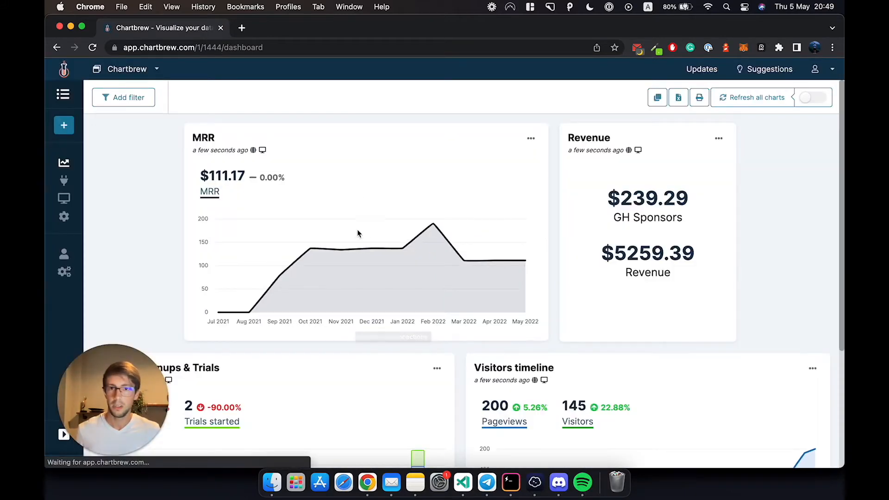
{"action": "scroll", "coordinate": [355, 234], "scroll_direction": "down", "scroll_amount": 5}
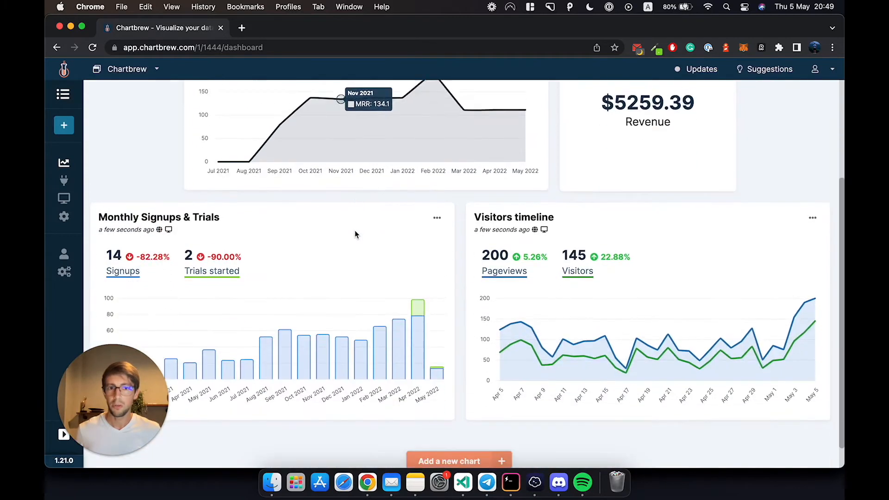
{"action": "scroll", "coordinate": [382, 293], "scroll_direction": "up", "scroll_amount": 5}
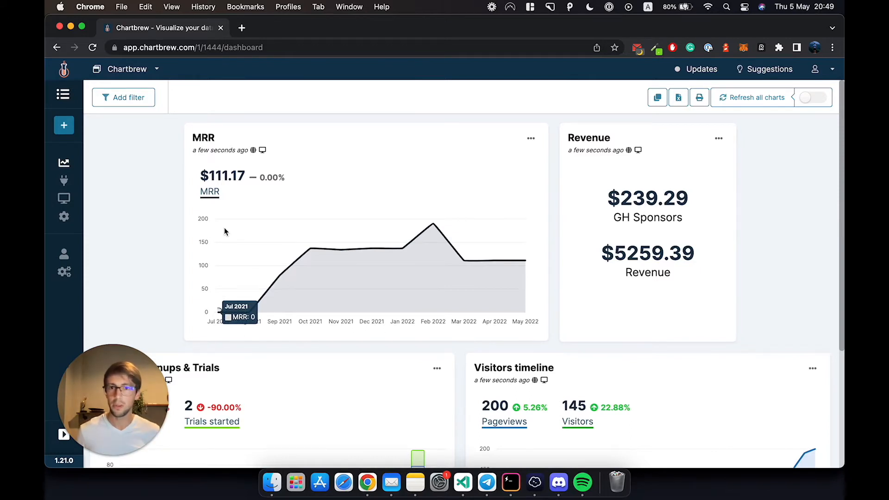
{"action": "left_click", "coordinate": [63, 182]}
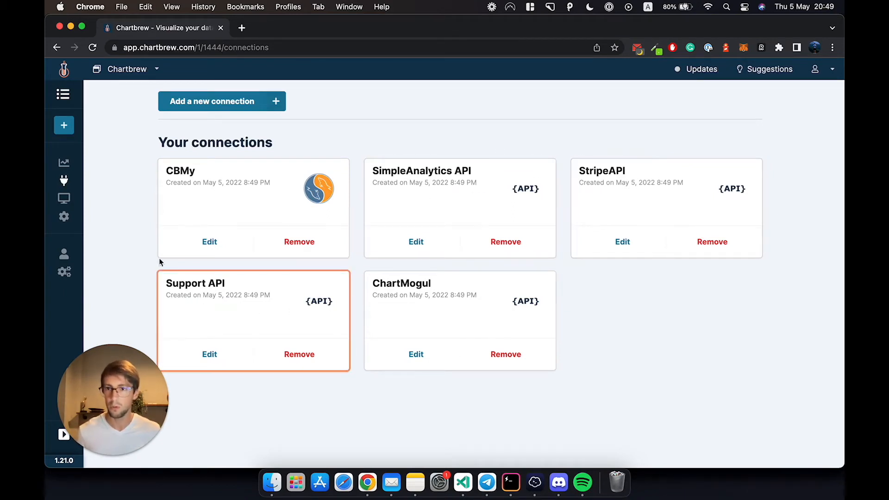
{"action": "left_click", "coordinate": [64, 165]}
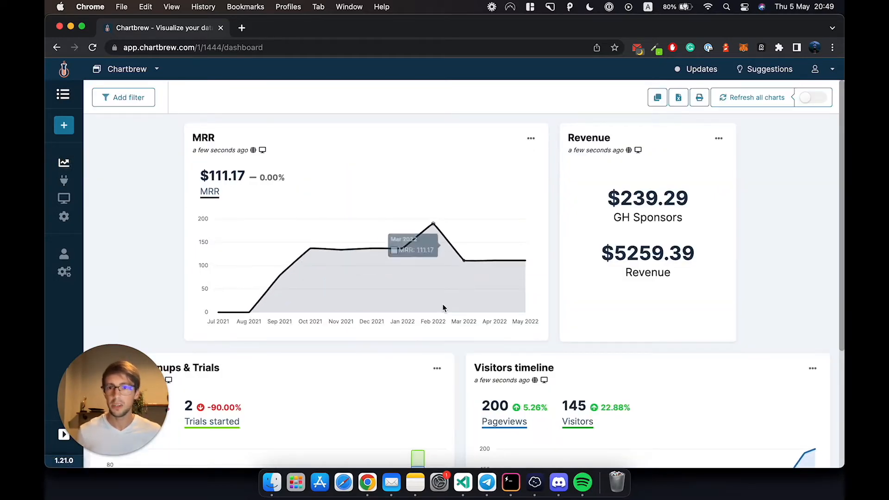
{"action": "scroll", "coordinate": [444, 308], "scroll_direction": "down", "scroll_amount": 3}
{"action": "scroll", "coordinate": [413, 287], "scroll_direction": "up", "scroll_amount": 3}
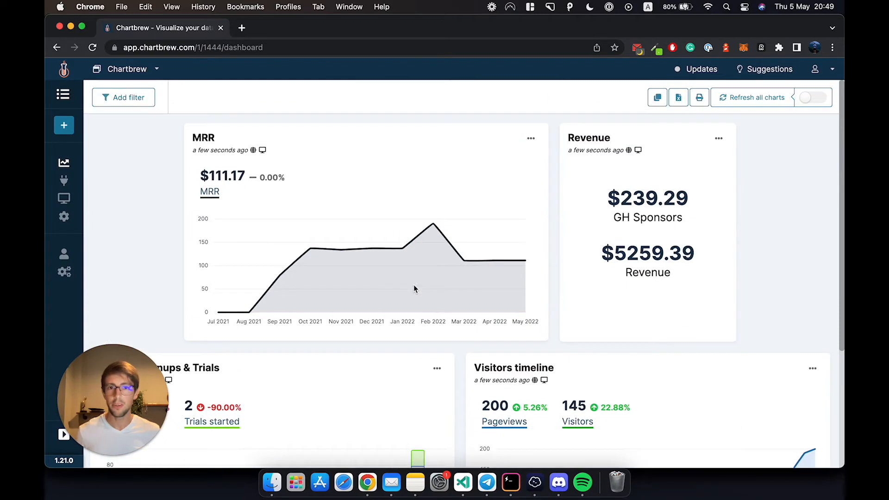
Set the MRR chart's size to Large on the dashboard
{"action": "left_click", "coordinate": [531, 141]}
{"action": "left_click", "coordinate": [386, 204]}
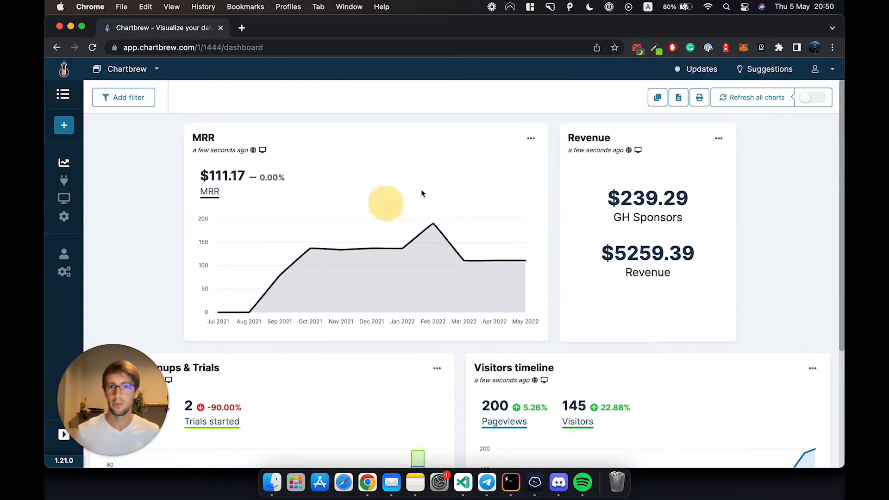
{"action": "left_click", "coordinate": [530, 139]}
{"action": "left_click", "coordinate": [492, 318]}
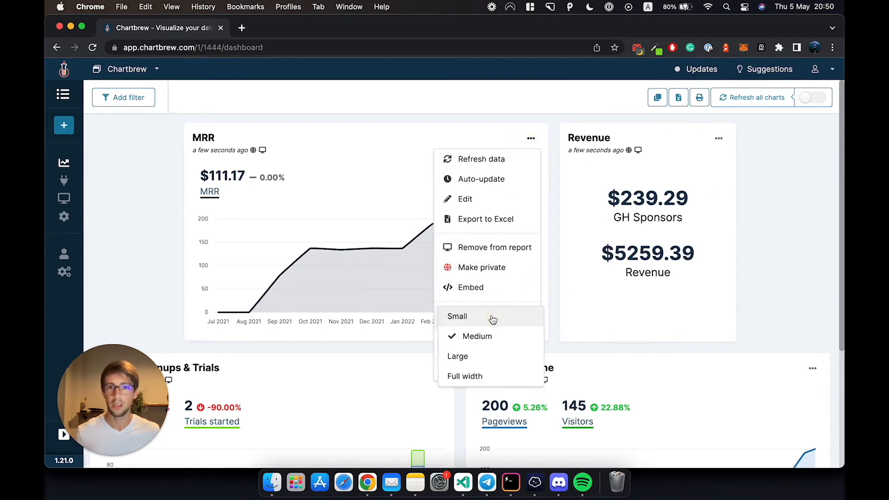
{"action": "left_click", "coordinate": [472, 360]}
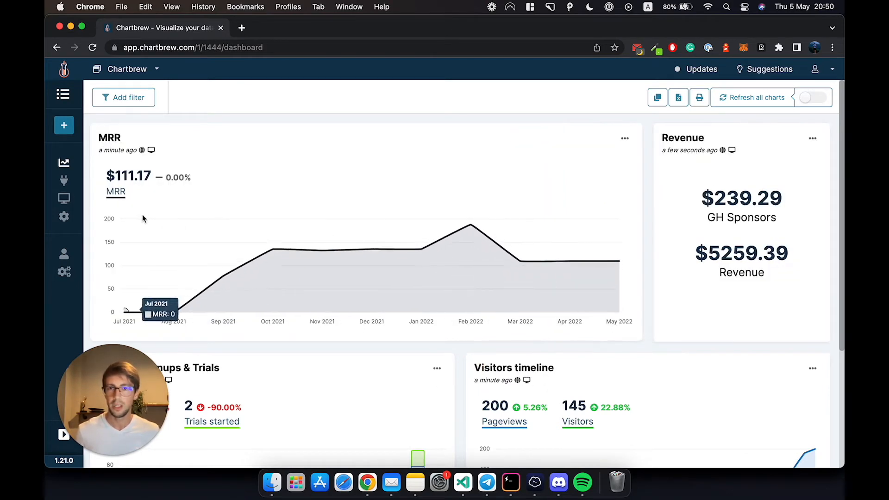
Create a new chart from scratch with the summary "Signups in the last month"
{"action": "scroll", "coordinate": [607, 341], "scroll_direction": "down", "scroll_amount": 5}
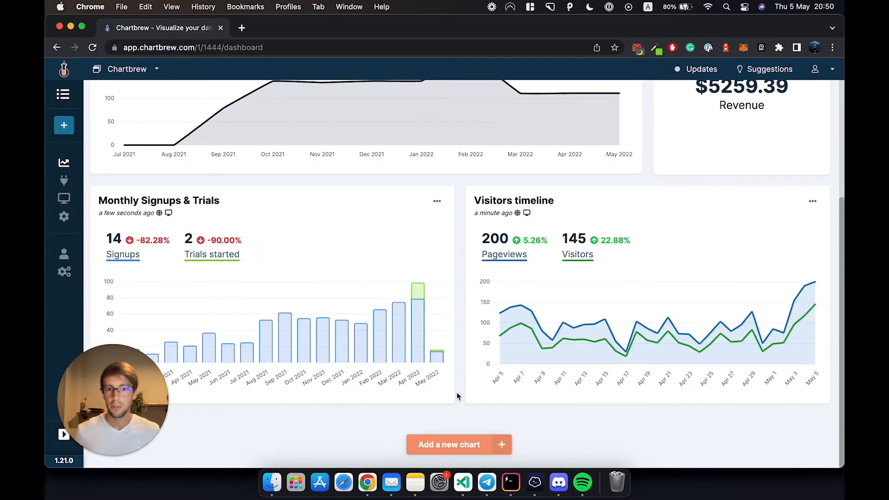
{"action": "left_click", "coordinate": [455, 444]}
{"action": "double_click", "coordinate": [268, 218]}
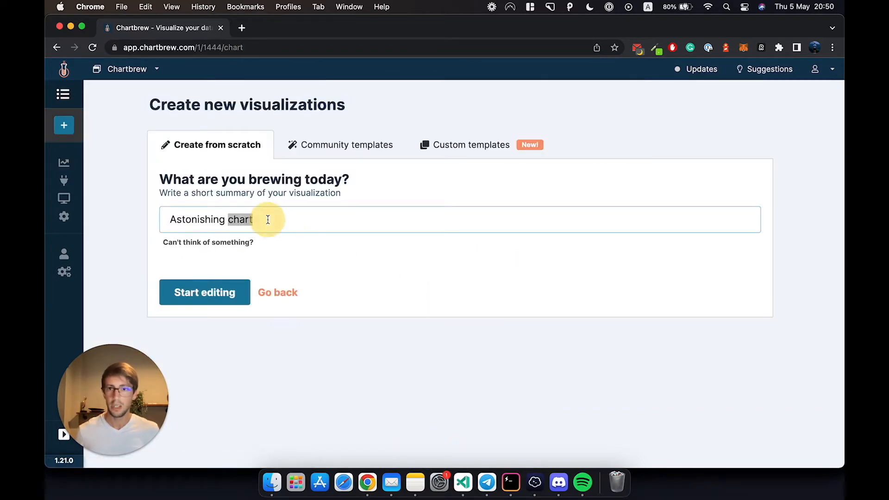
{"action": "triple_click", "coordinate": [268, 220]}
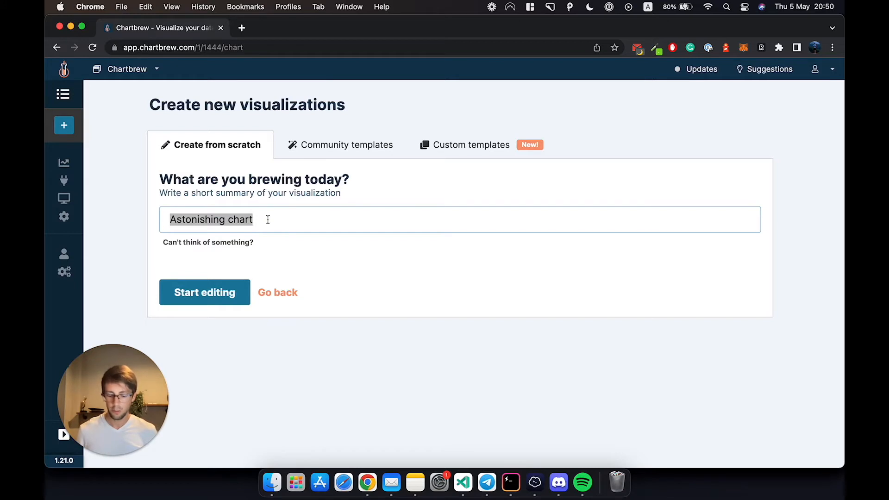
{"action": "type", "text": "Sin"}
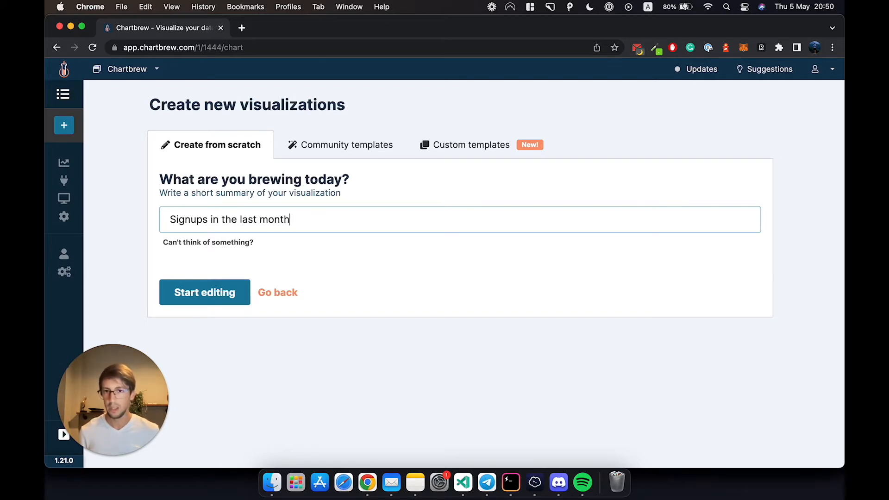
{"action": "left_click", "coordinate": [219, 293]}
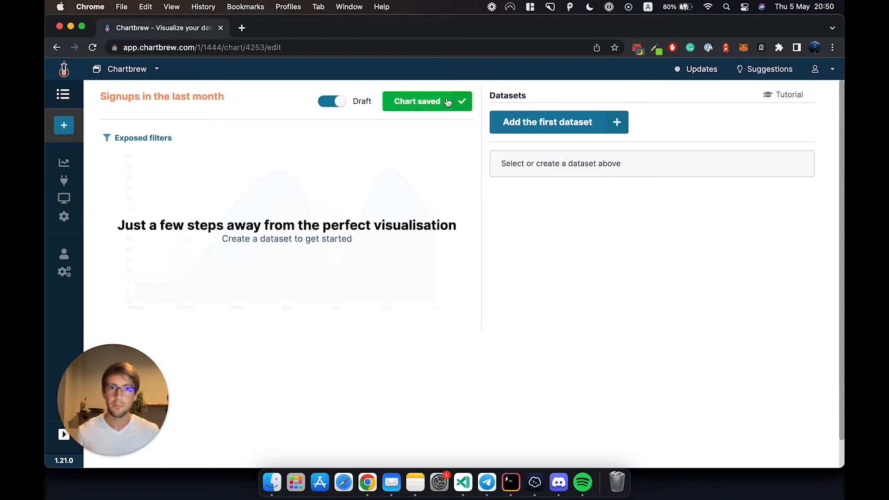
Add the chart's first dataset, named "Signups", and connect it to CBMy
{"action": "left_click", "coordinate": [518, 125]}
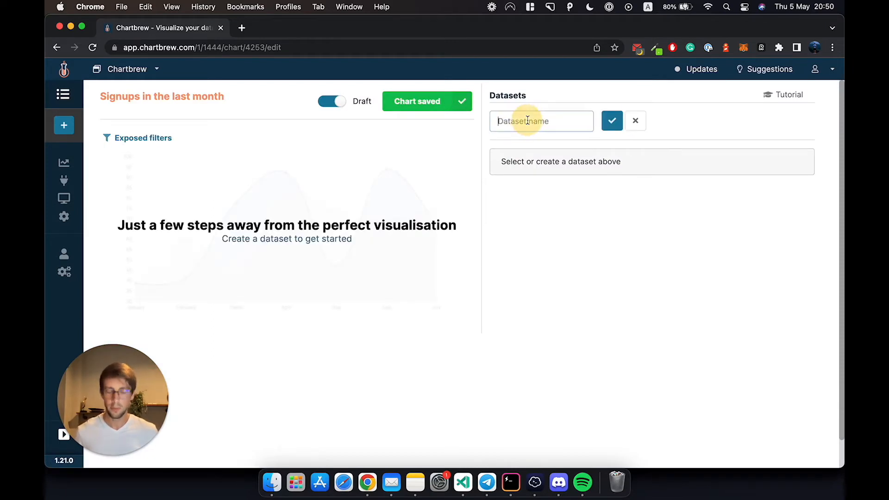
{"action": "type", "text": "Signups"}
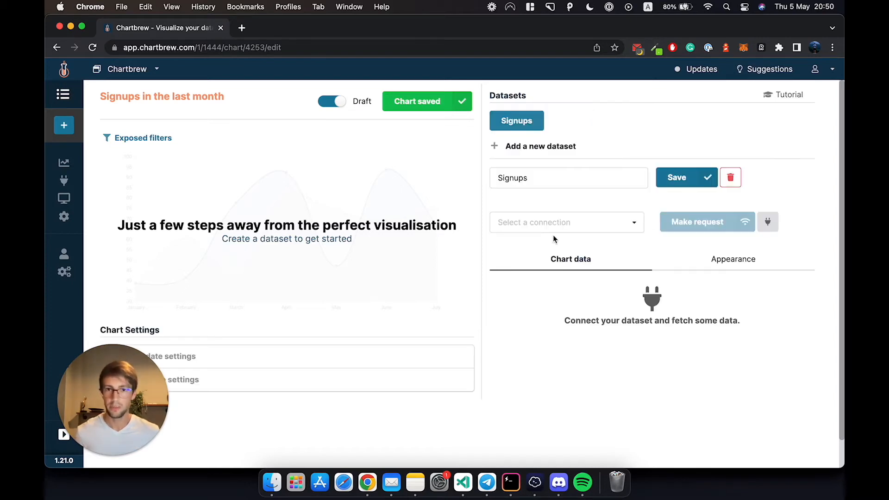
{"action": "left_click", "coordinate": [549, 229]}
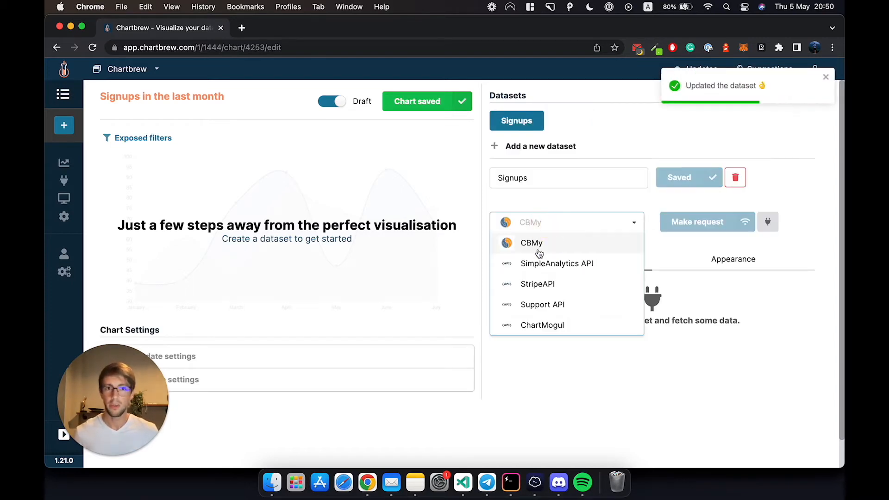
{"action": "left_click", "coordinate": [533, 244]}
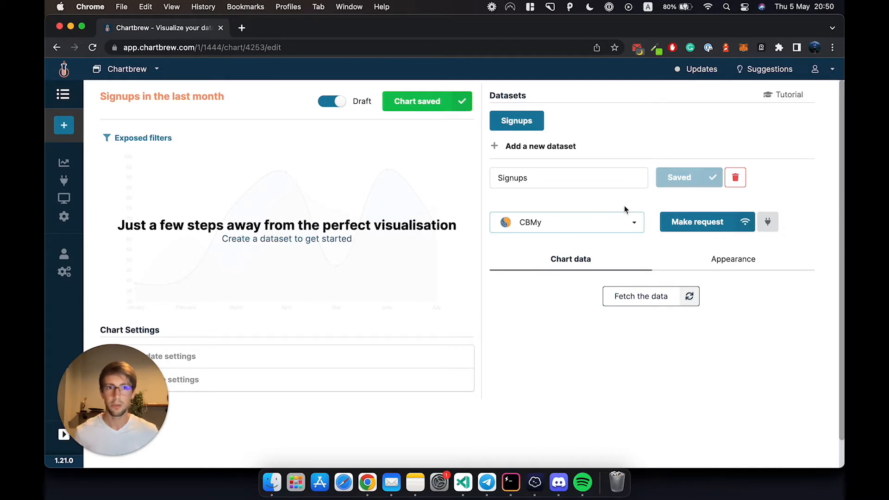
Configure the dataset's request with the MySQL query "select id, createdAt from user" and run the query
{"action": "left_click", "coordinate": [705, 229]}
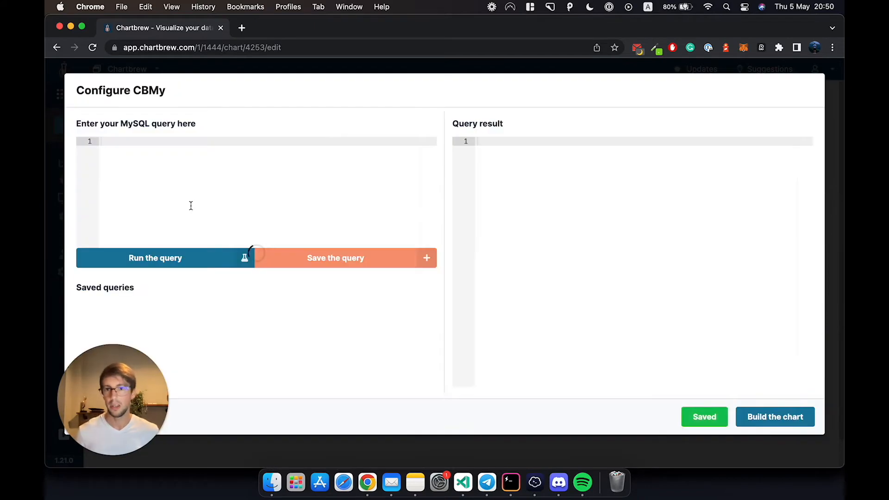
{"action": "left_click", "coordinate": [181, 198]}
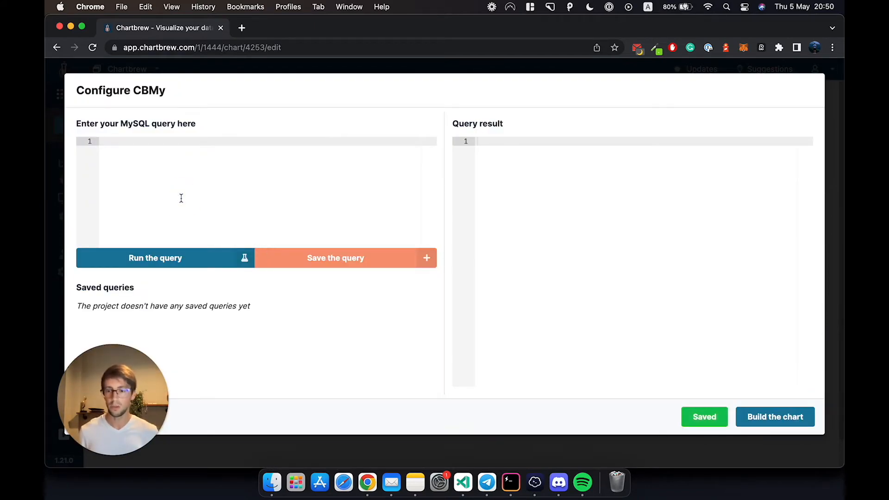
{"action": "type", "text": "select id, createdAt from user"}
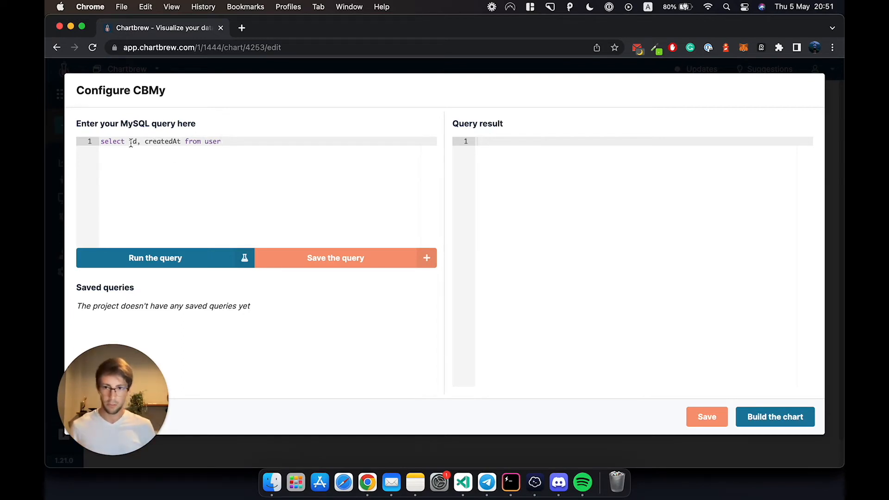
{"action": "double_click", "coordinate": [158, 142]}
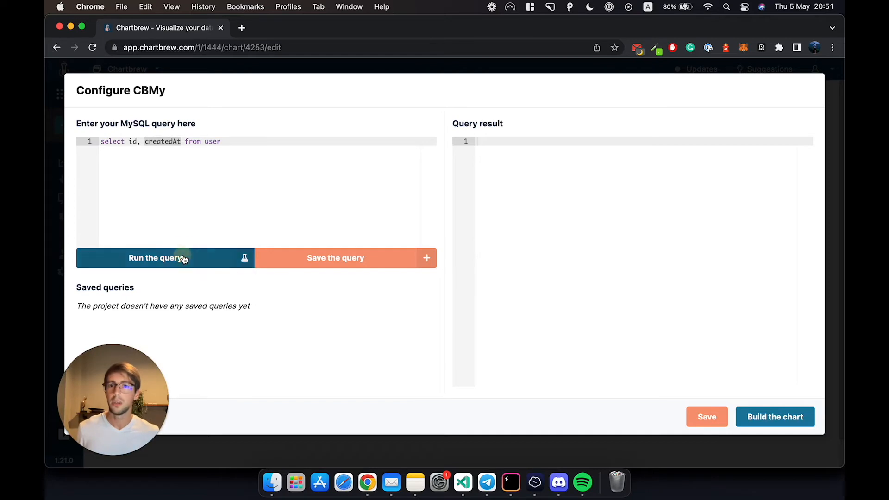
{"action": "left_click", "coordinate": [206, 258]}
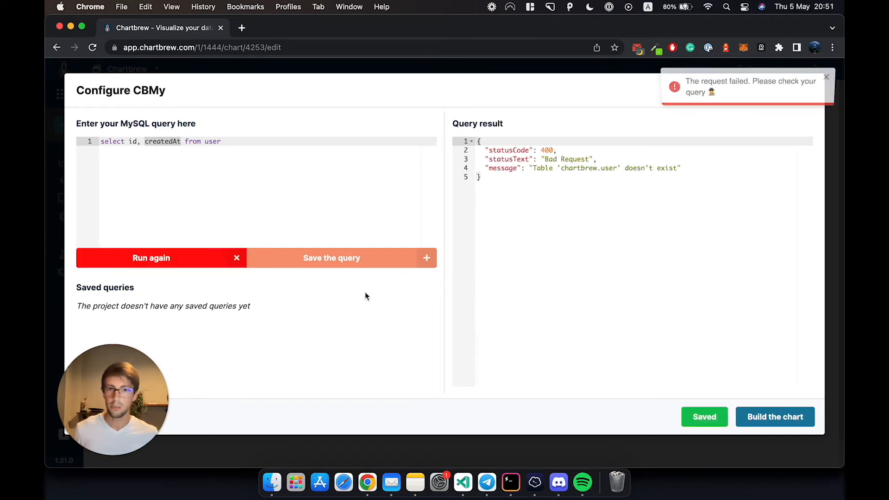
Correct the table name in the MySQL query to "User", rerun the query and look through its result
{"action": "left_click", "coordinate": [209, 148]}
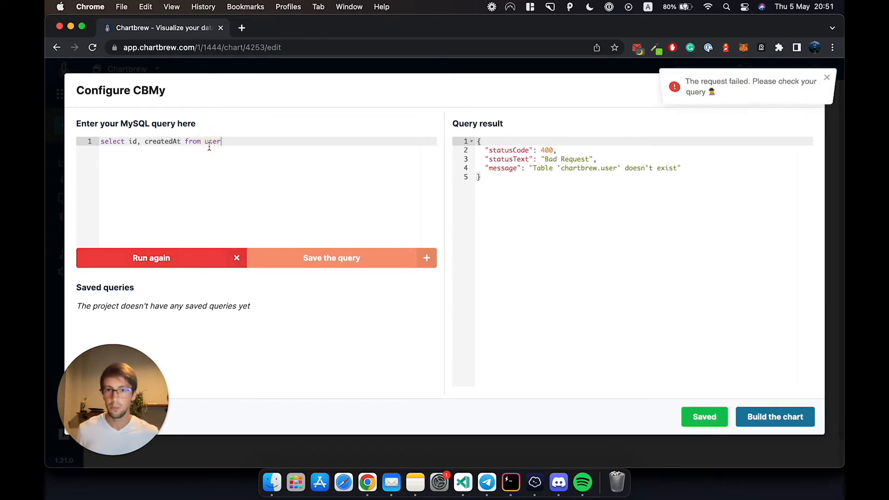
{"action": "key", "text": "BackSpace"}
{"action": "type", "text": "U"}
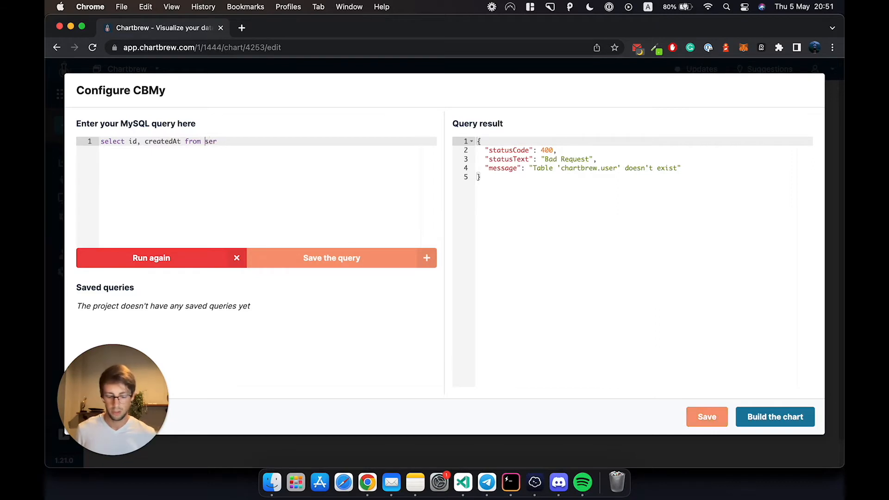
{"action": "left_click", "coordinate": [161, 261]}
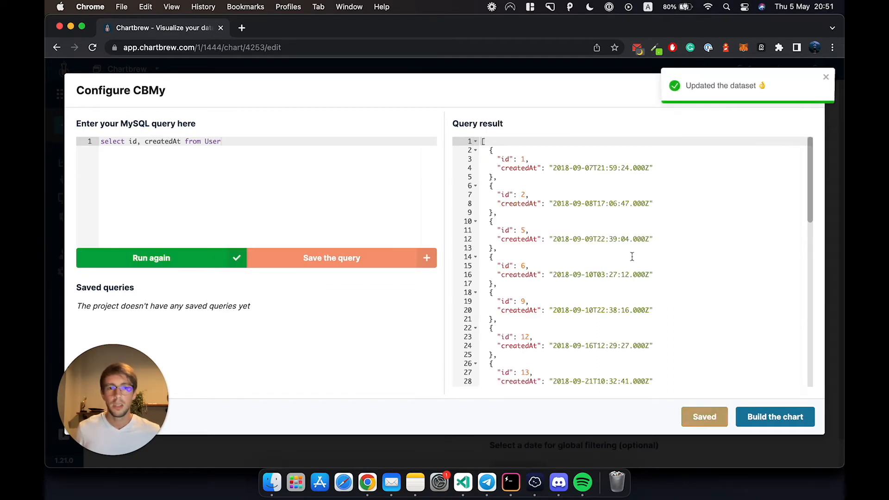
{"action": "scroll", "coordinate": [629, 260], "scroll_direction": "down", "scroll_amount": 10}
{"action": "scroll", "coordinate": [666, 286], "scroll_direction": "up", "scroll_amount": 10}
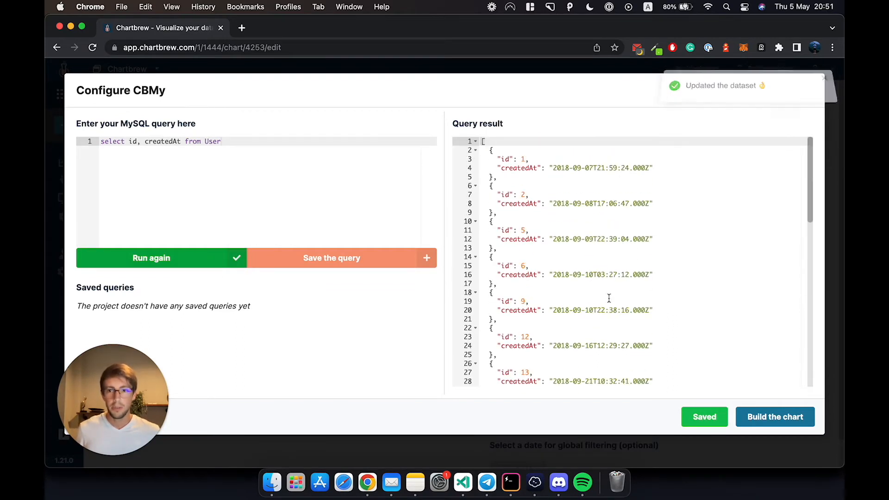
{"action": "scroll", "coordinate": [643, 301], "scroll_direction": "down", "scroll_amount": 3}
Build the Signups chart with createdAt on the X axis and id on the Y axis
{"action": "left_click", "coordinate": [774, 416]}
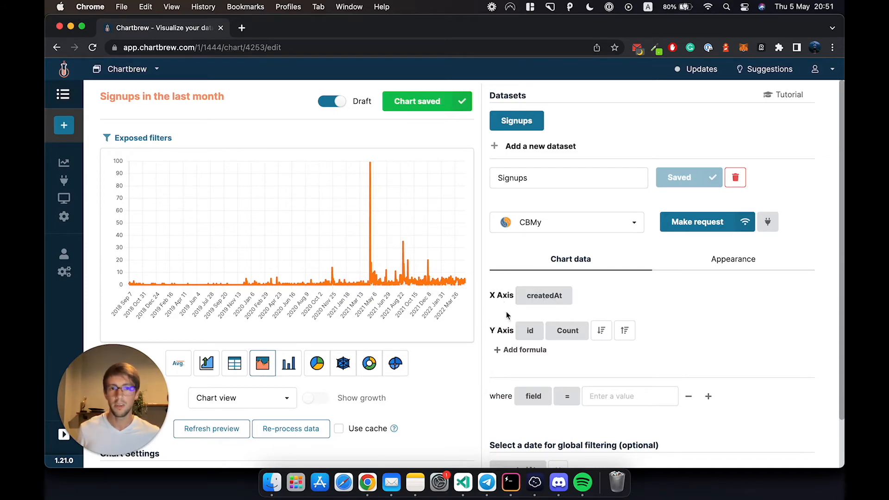
{"action": "left_click", "coordinate": [544, 295]}
{"action": "left_click", "coordinate": [569, 359]}
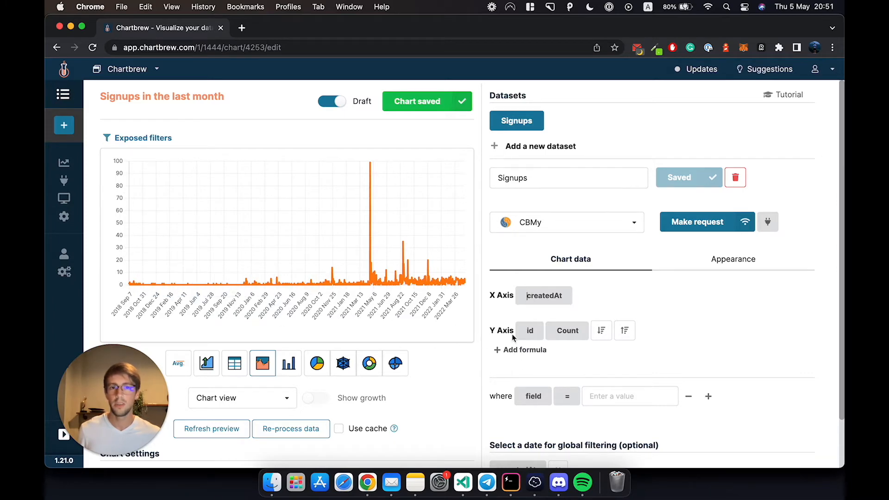
{"action": "left_click", "coordinate": [531, 330]}
{"action": "left_click", "coordinate": [559, 376]}
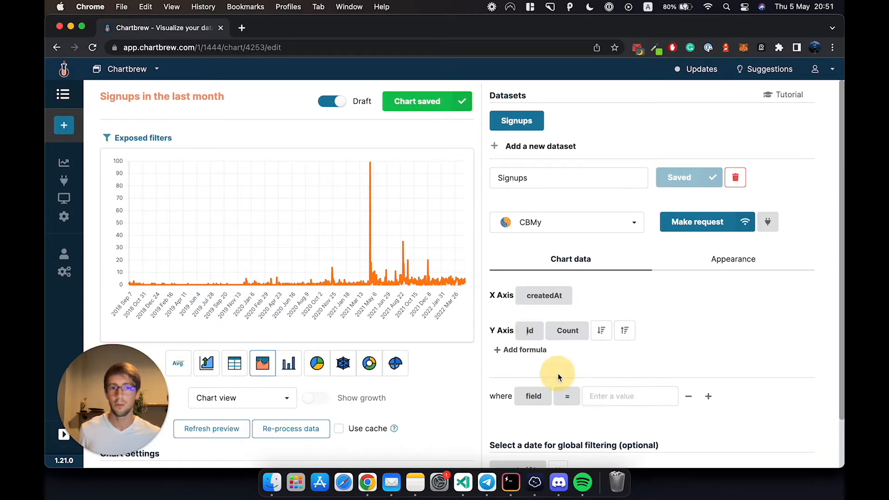
Apply a "Last 30 days" date filter in the chart's global date settings
{"action": "scroll", "coordinate": [413, 379], "scroll_direction": "down", "scroll_amount": 1}
{"action": "scroll", "coordinate": [415, 379], "scroll_direction": "down", "scroll_amount": 1}
{"action": "scroll", "coordinate": [451, 332], "scroll_direction": "up", "scroll_amount": 1}
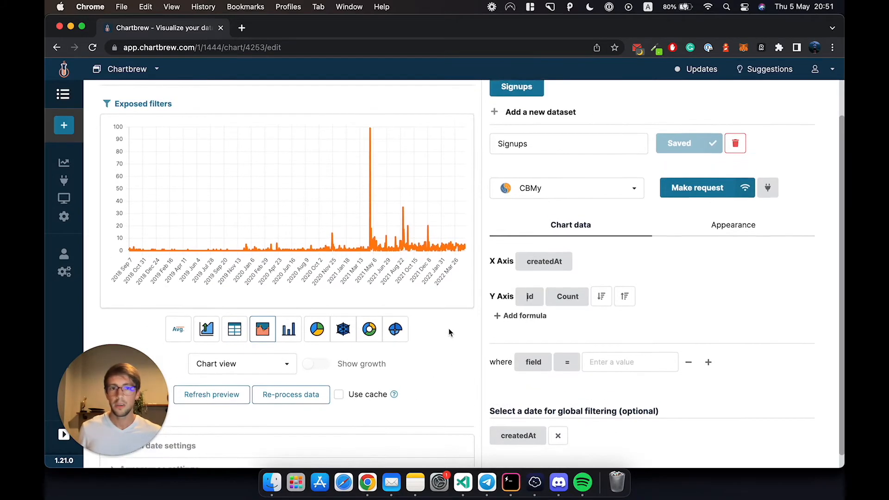
{"action": "scroll", "coordinate": [448, 332], "scroll_direction": "up", "scroll_amount": 2}
{"action": "scroll", "coordinate": [437, 367], "scroll_direction": "down", "scroll_amount": 2}
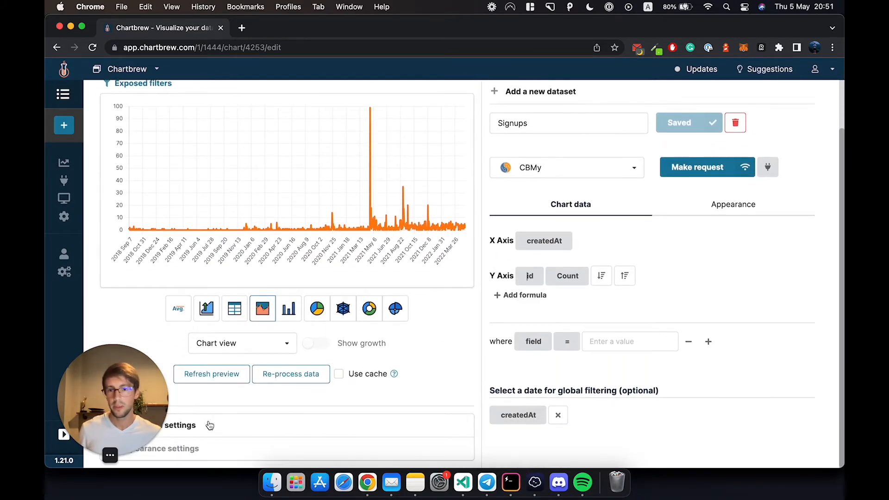
{"action": "left_click_drag", "start_coordinate": [126, 385], "coordinate": [756, 385]}
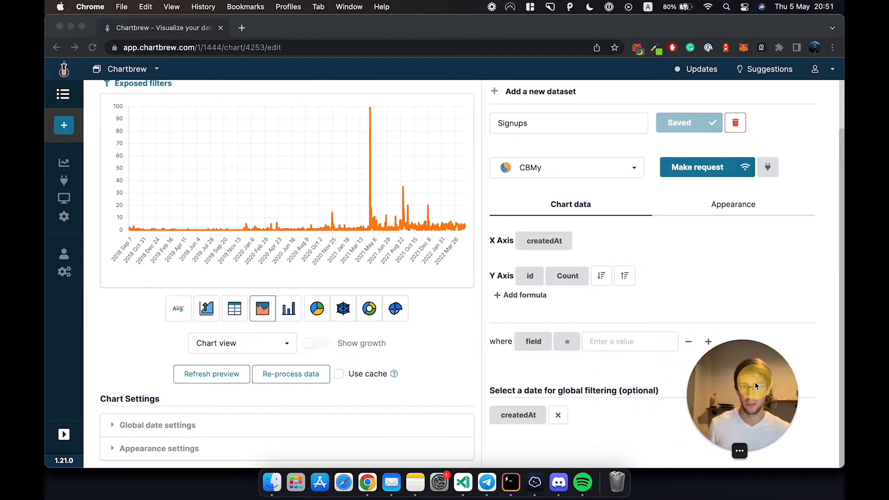
{"action": "left_click", "coordinate": [140, 424]}
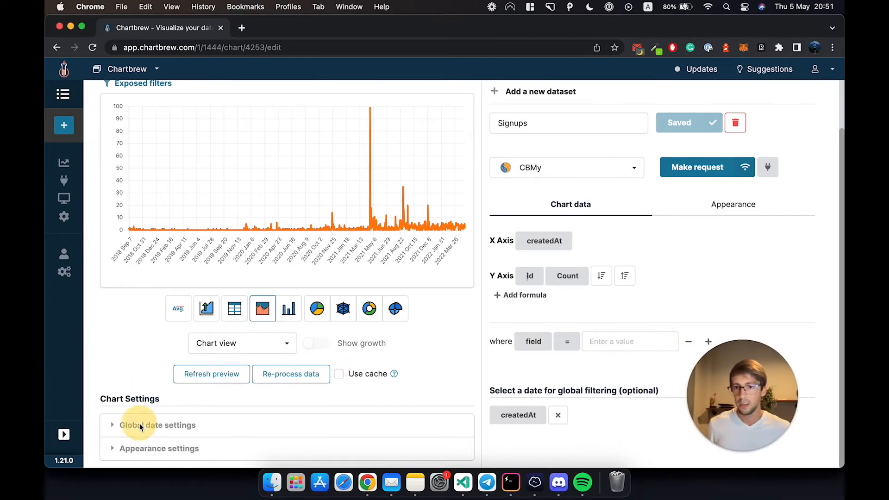
{"action": "scroll", "coordinate": [193, 371], "scroll_direction": "down", "scroll_amount": 3}
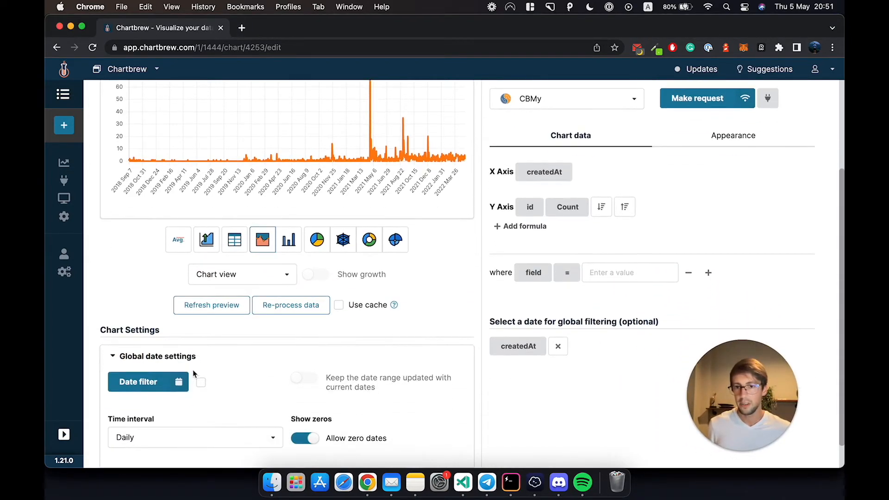
{"action": "left_click", "coordinate": [167, 385]}
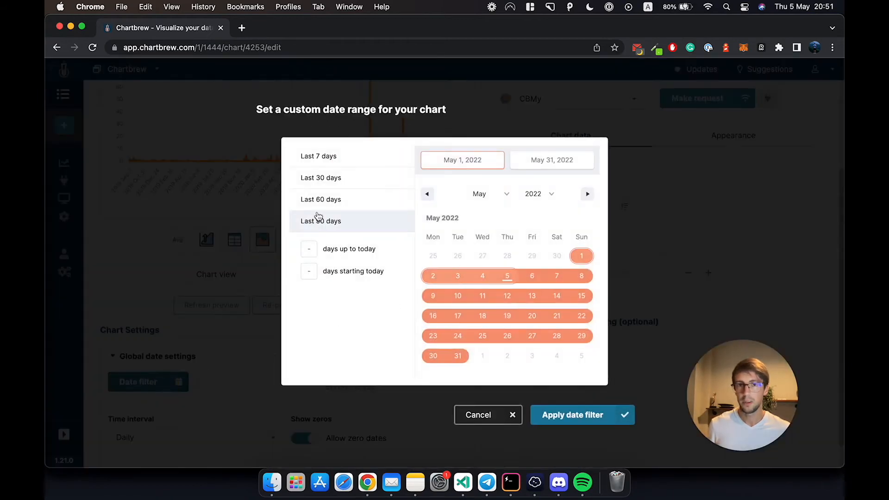
{"action": "left_click", "coordinate": [322, 178]}
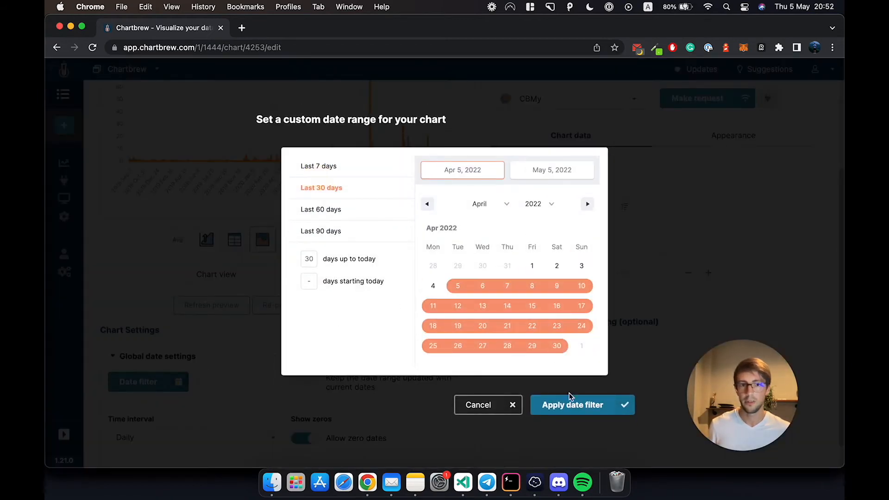
{"action": "left_click", "coordinate": [572, 403]}
{"action": "scroll", "coordinate": [419, 337], "scroll_direction": "up", "scroll_amount": 5}
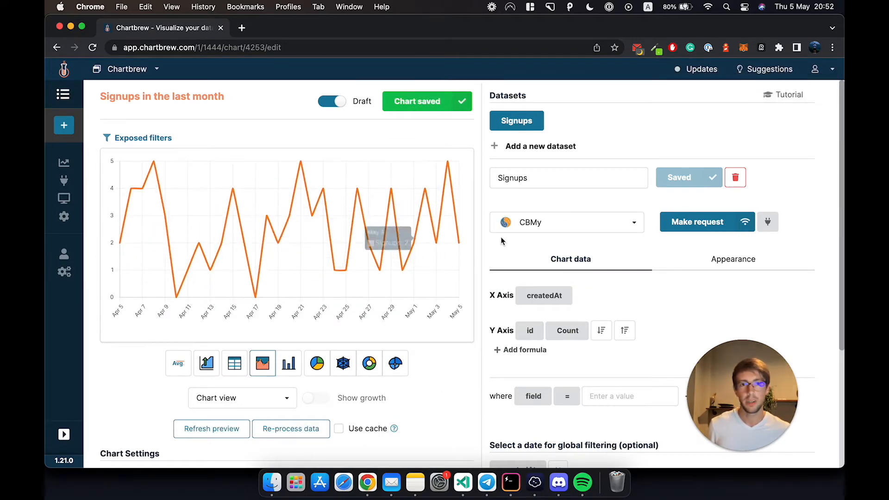
Add a second dataset named "Trials activated" to the chart and connect it to StripeAPI
{"action": "scroll", "coordinate": [501, 239], "scroll_direction": "down", "scroll_amount": 1}
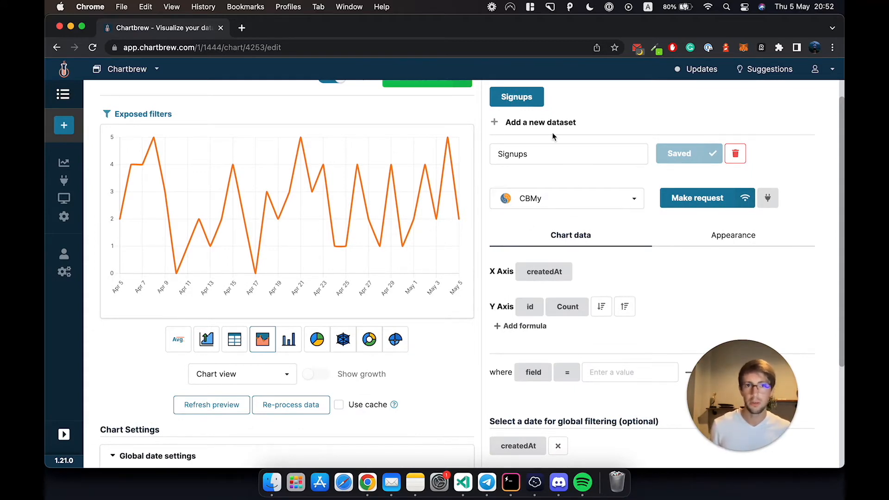
{"action": "scroll", "coordinate": [540, 148], "scroll_direction": "up", "scroll_amount": 1}
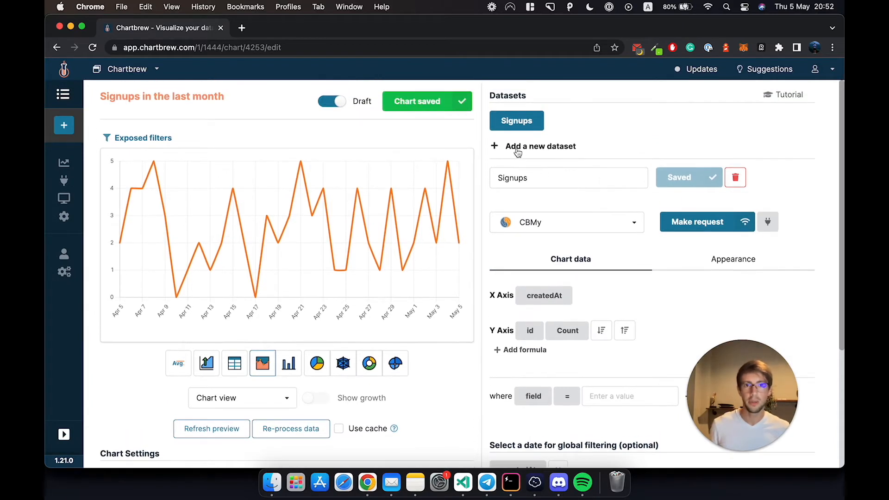
{"action": "left_click", "coordinate": [518, 147]}
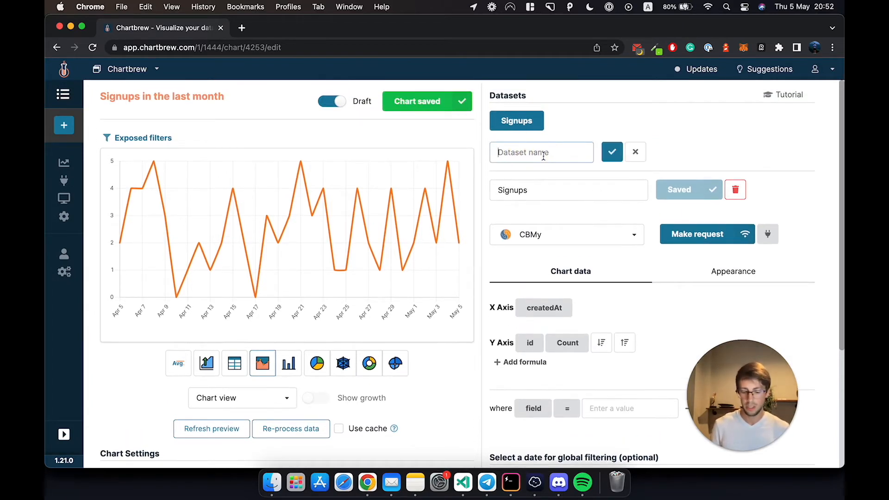
{"action": "type", "text": "Trials activated"}
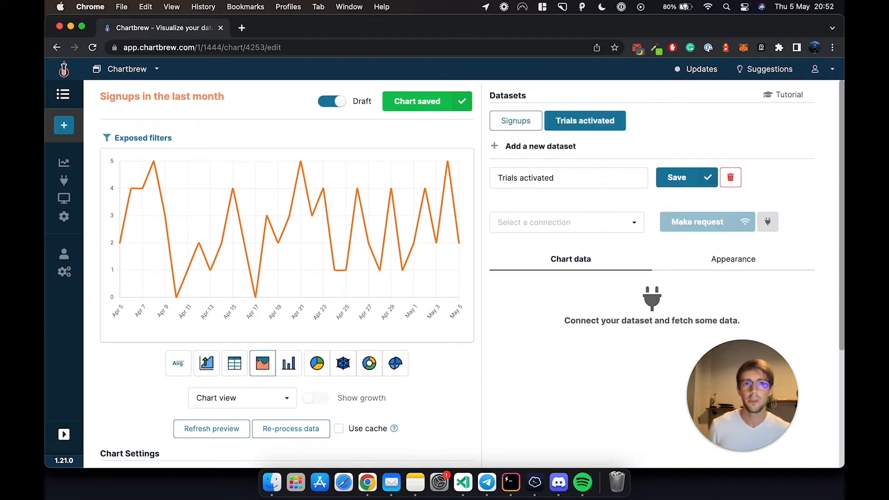
{"action": "left_click", "coordinate": [583, 128]}
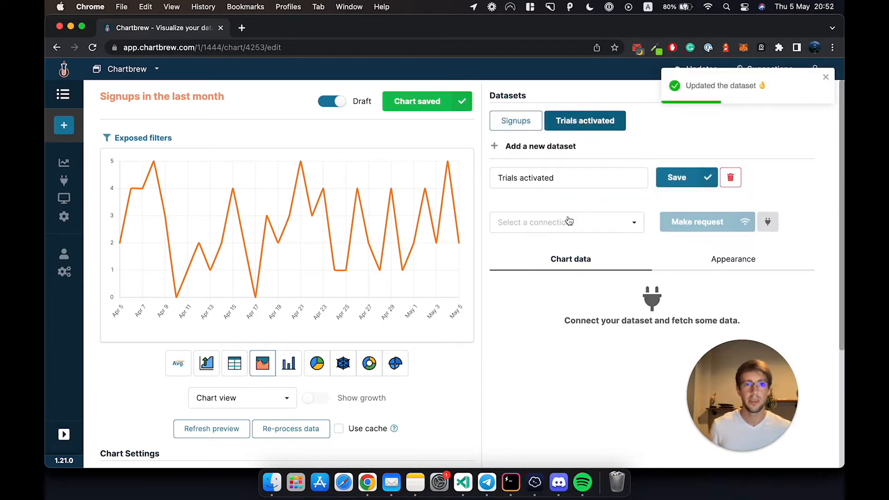
{"action": "left_click", "coordinate": [561, 223]}
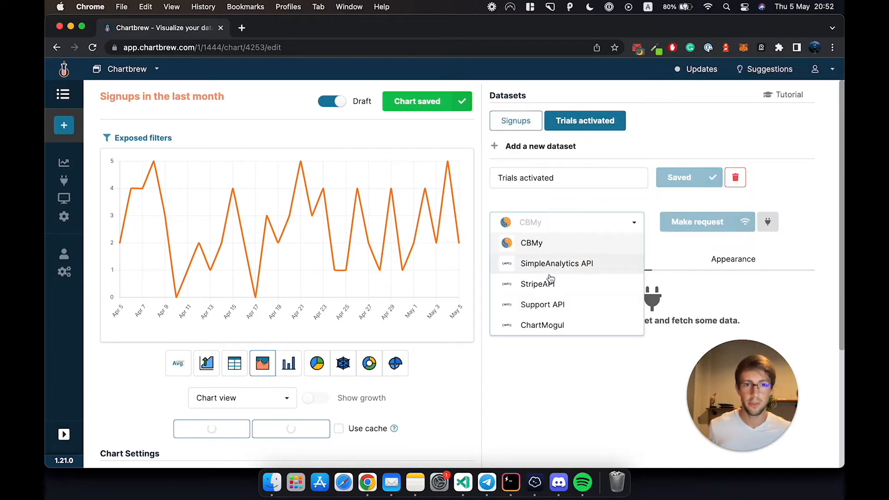
{"action": "left_click", "coordinate": [542, 286]}
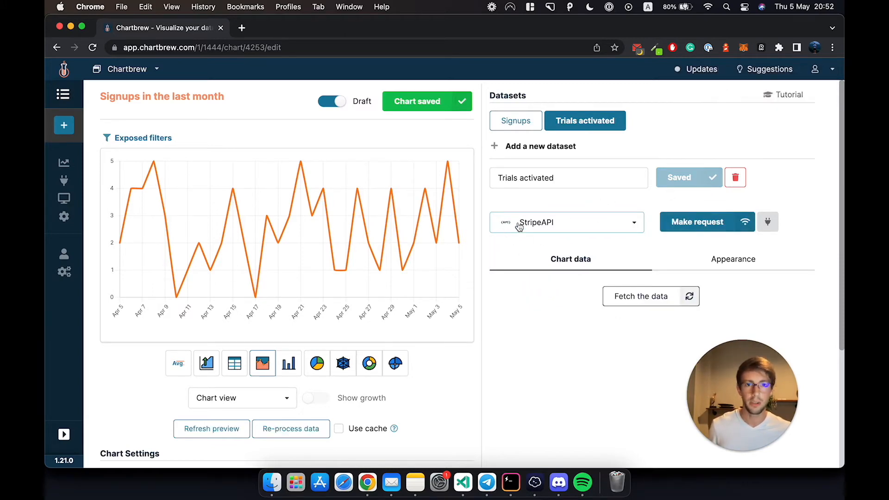
Set the route of the Trials activated dataset's Stripe request to "subscriptions?status=trialing"
{"action": "left_click", "coordinate": [680, 227]}
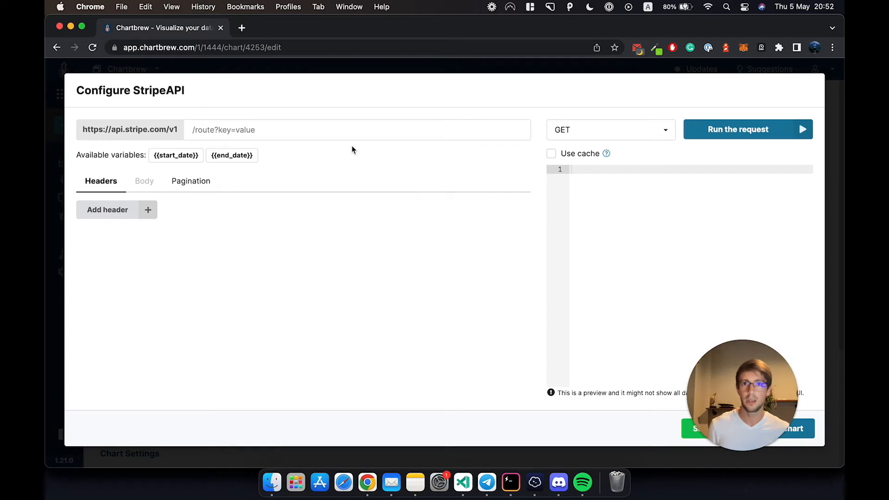
{"action": "left_click", "coordinate": [296, 130]}
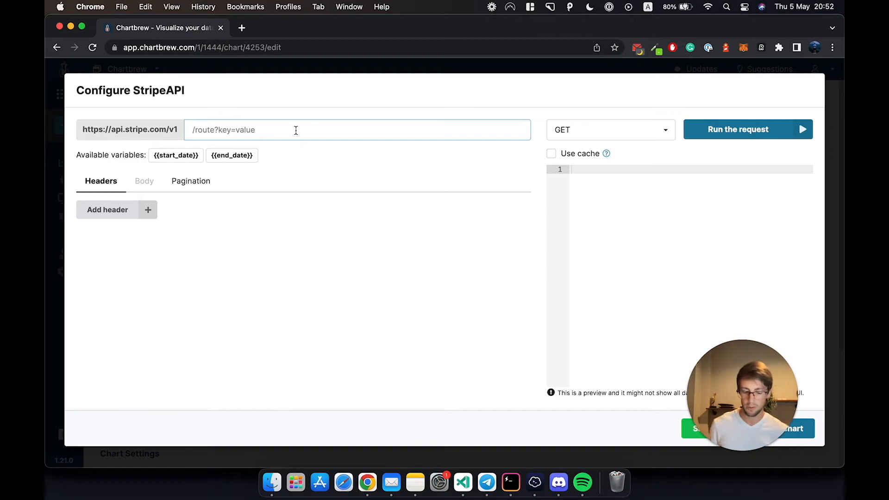
{"action": "type", "text": "subscriptions?status=trialing"}
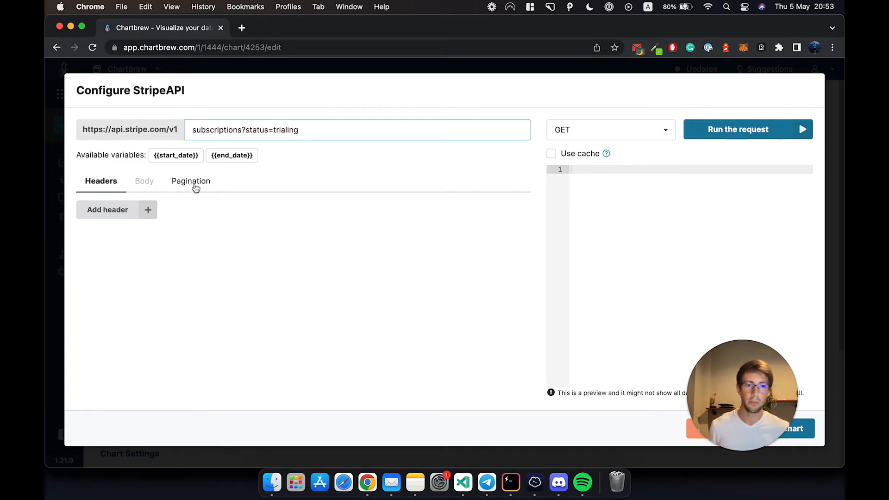
Enable pagination on the Stripe request with the maximum number of items set to 0, and run the request
{"action": "left_click", "coordinate": [195, 183]}
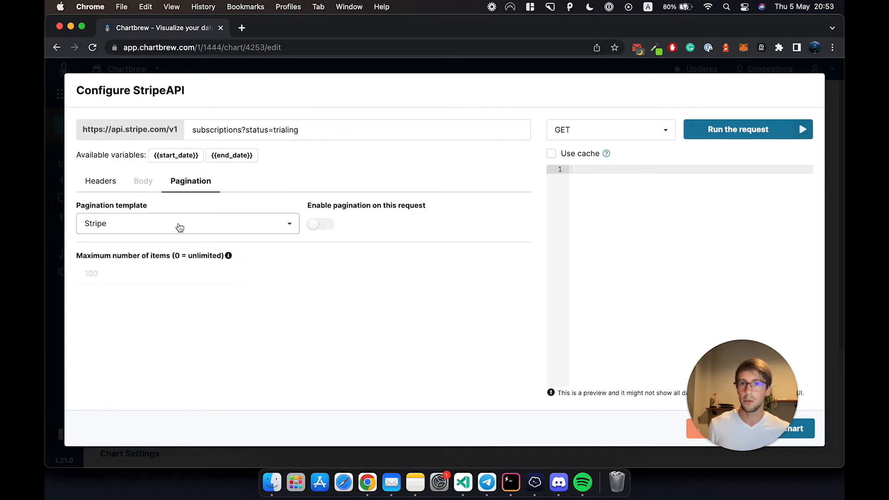
{"action": "left_click", "coordinate": [320, 225]}
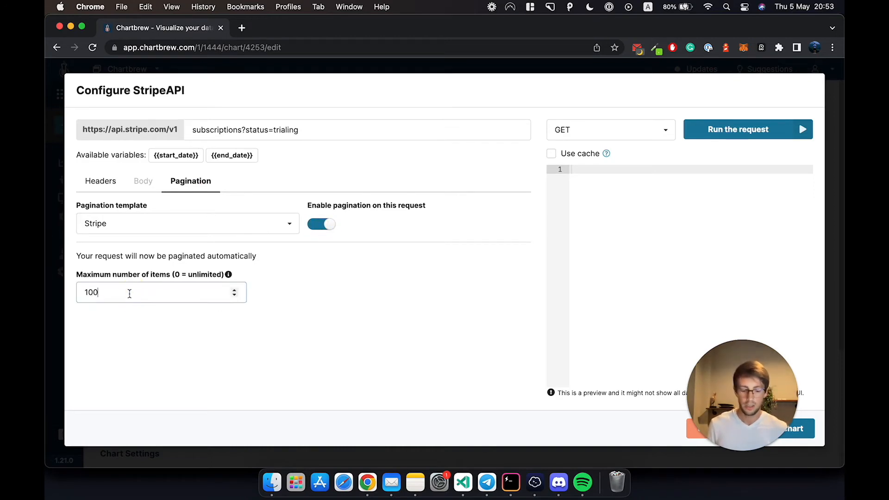
{"action": "left_click", "coordinate": [166, 341]}
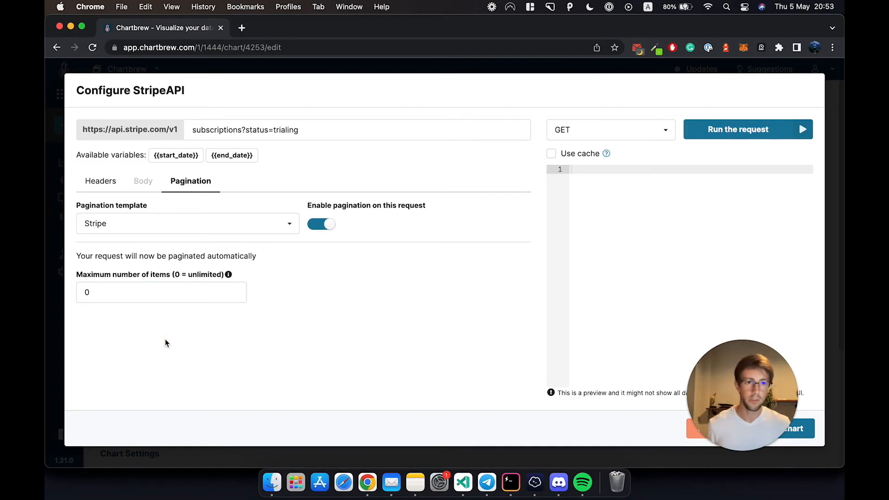
{"action": "left_click", "coordinate": [221, 329]}
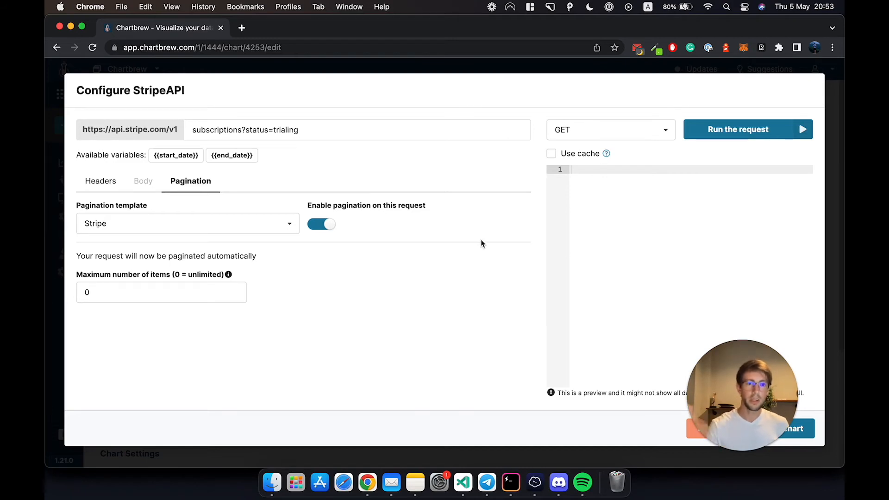
{"action": "left_click", "coordinate": [718, 134]}
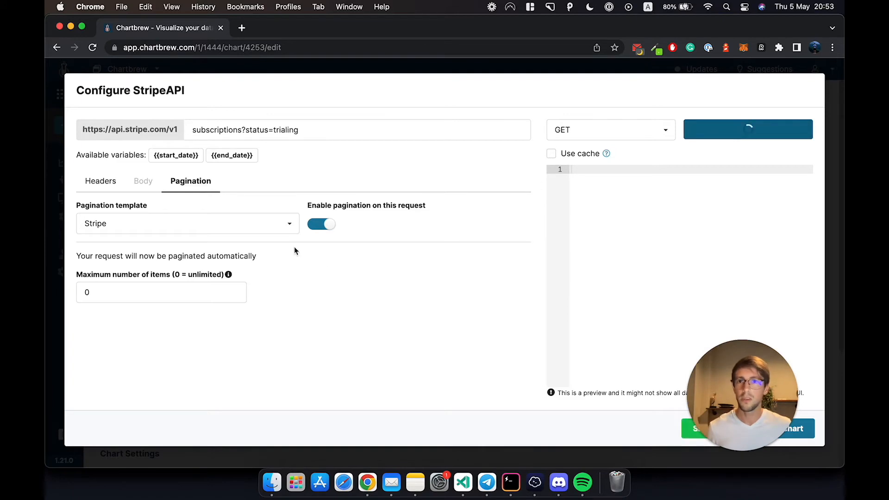
{"action": "left_click_drag", "start_coordinate": [736, 393], "coordinate": [167, 401]}
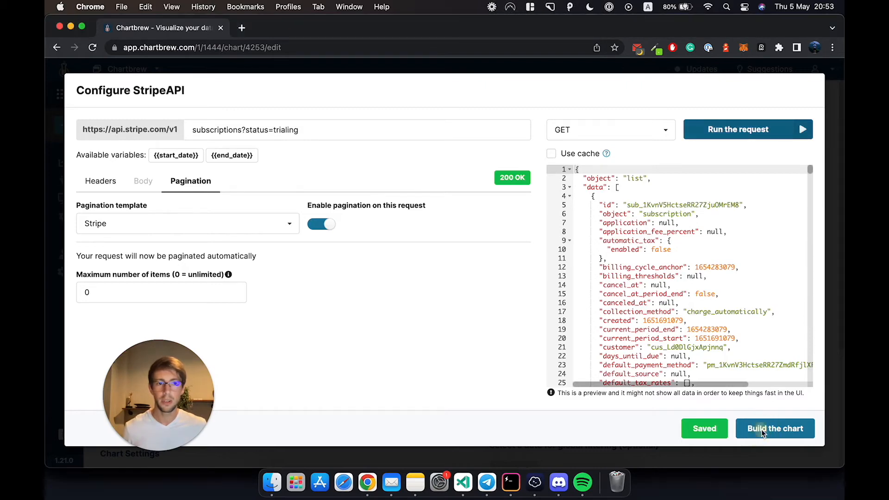
Build the chart from the Stripe response and set the Trials activated dataset's X axis to data[].created
{"action": "left_click", "coordinate": [776, 429]}
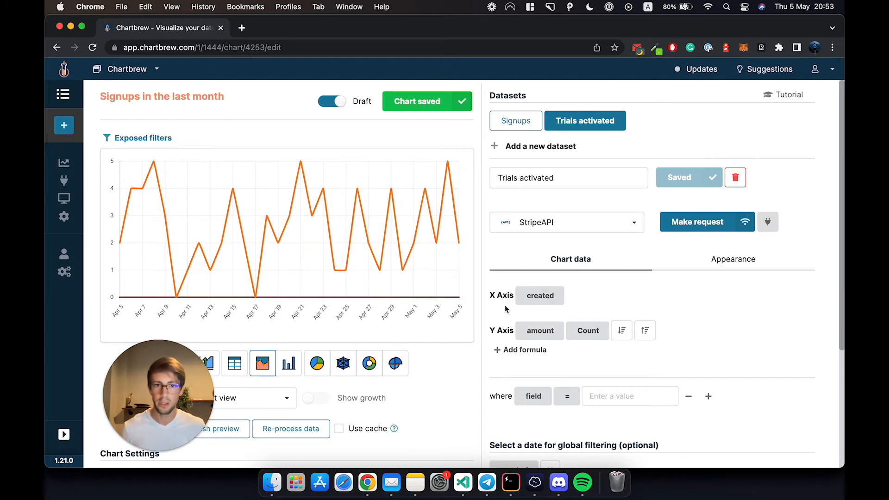
{"action": "left_click", "coordinate": [547, 300]}
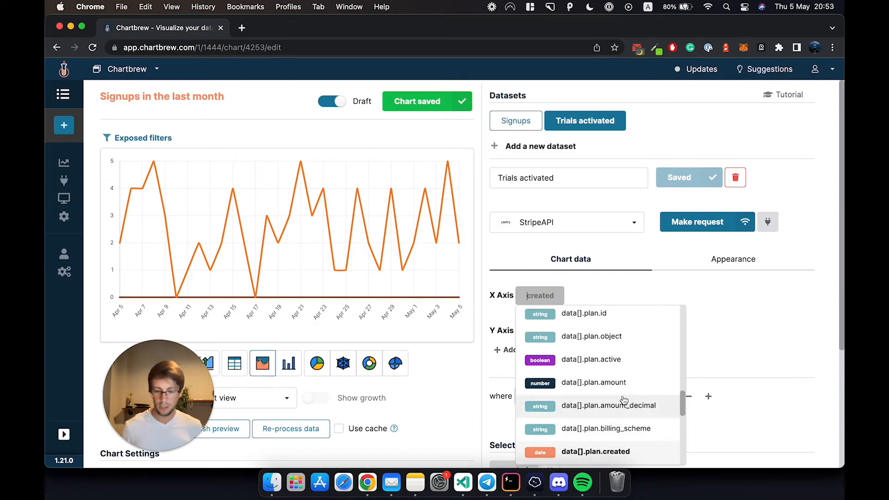
{"action": "type", "text": "created"}
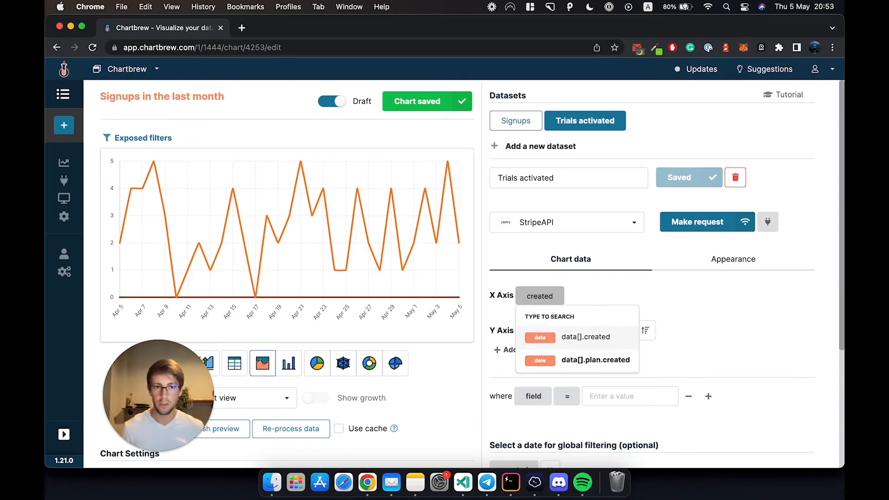
{"action": "left_click", "coordinate": [587, 337]}
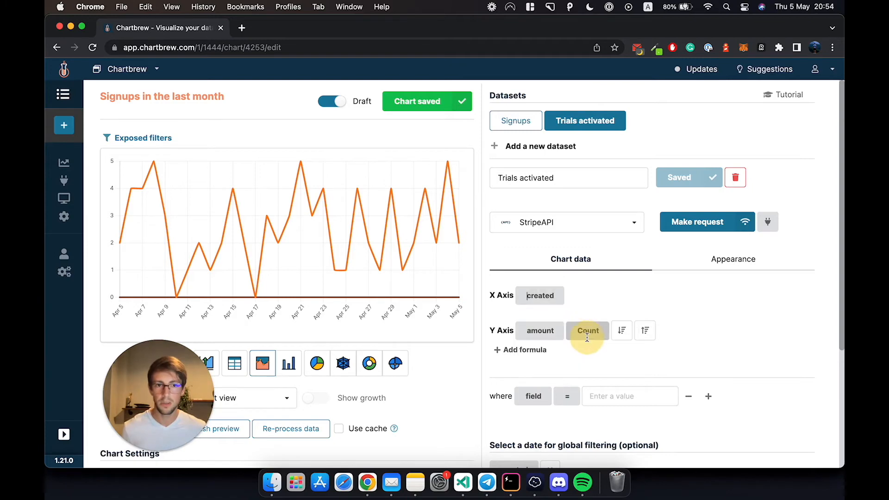
Set the Trials activated dataset's Y axis to the id field
{"action": "left_click", "coordinate": [542, 325]}
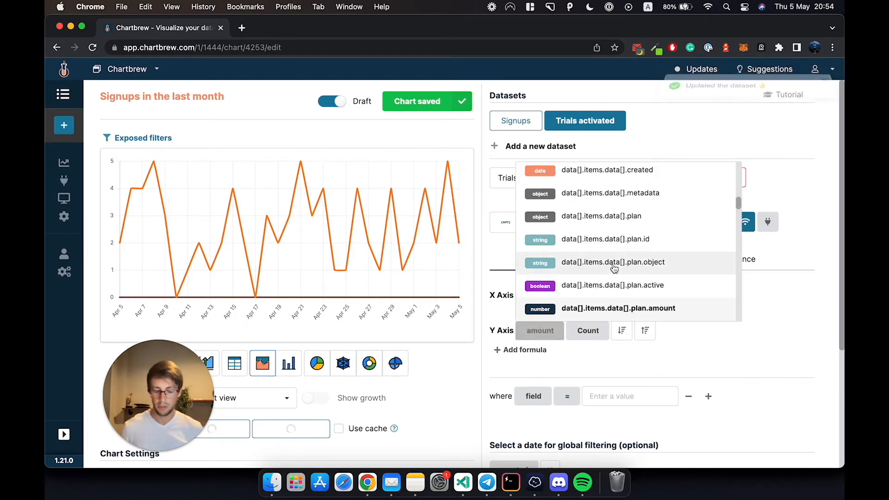
{"action": "type", "text": "id"}
{"action": "left_click", "coordinate": [610, 222]}
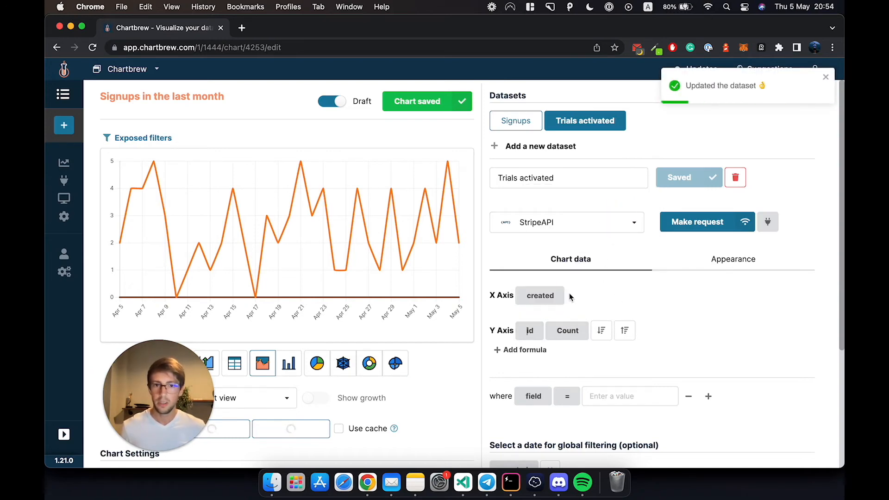
Set the Trials activated dataset's date field for global filtering to data[].created
{"action": "scroll", "coordinate": [557, 363], "scroll_direction": "down", "scroll_amount": 5}
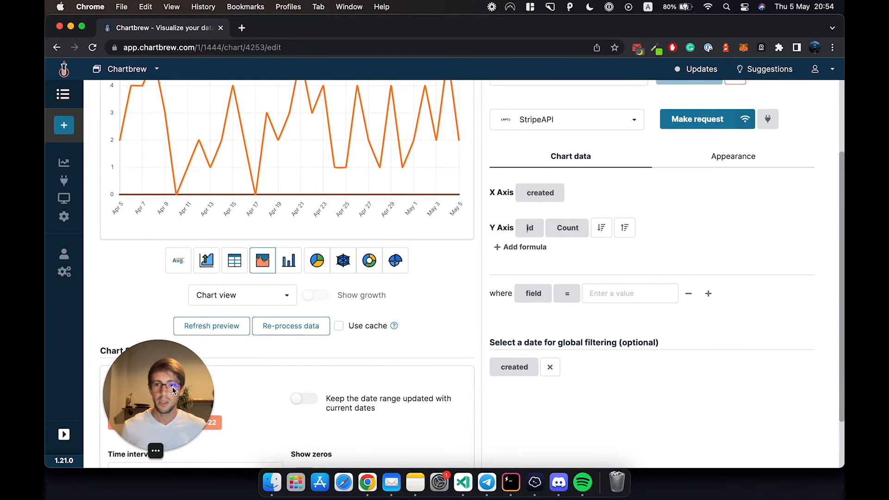
{"action": "left_click_drag", "start_coordinate": [189, 388], "coordinate": [483, 392]}
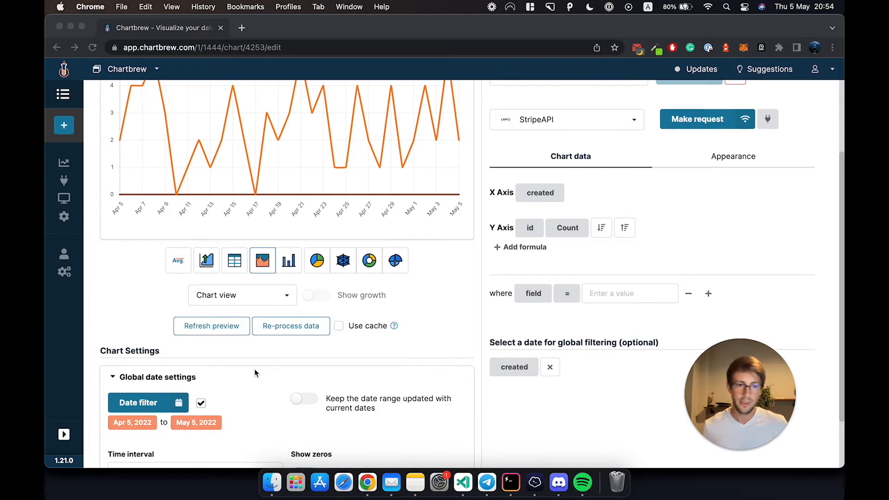
{"action": "left_click", "coordinate": [507, 369]}
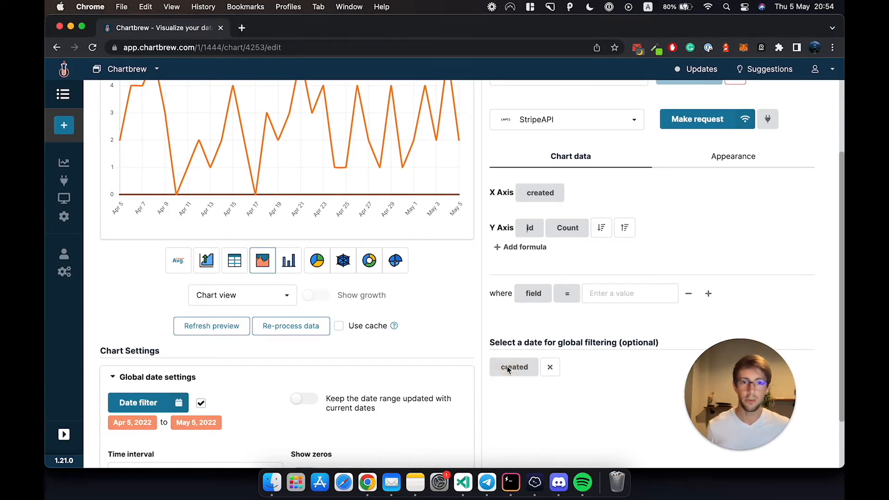
{"action": "left_click", "coordinate": [512, 367]}
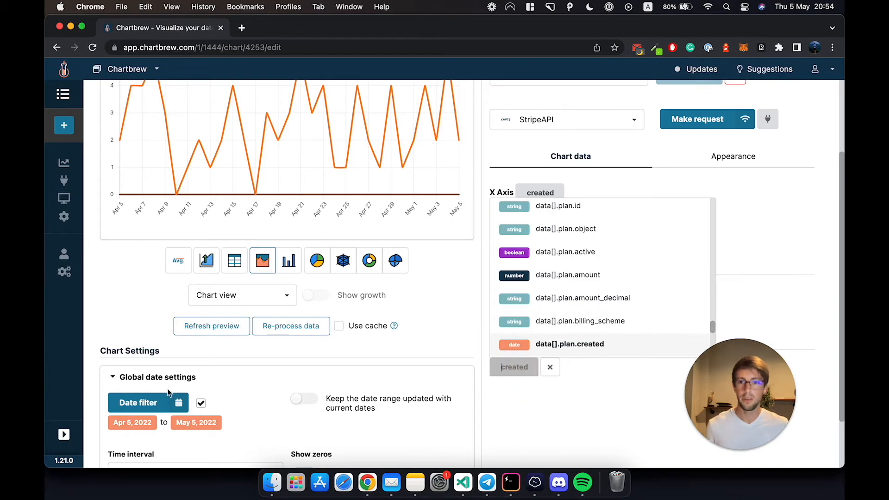
{"action": "type", "text": "create"}
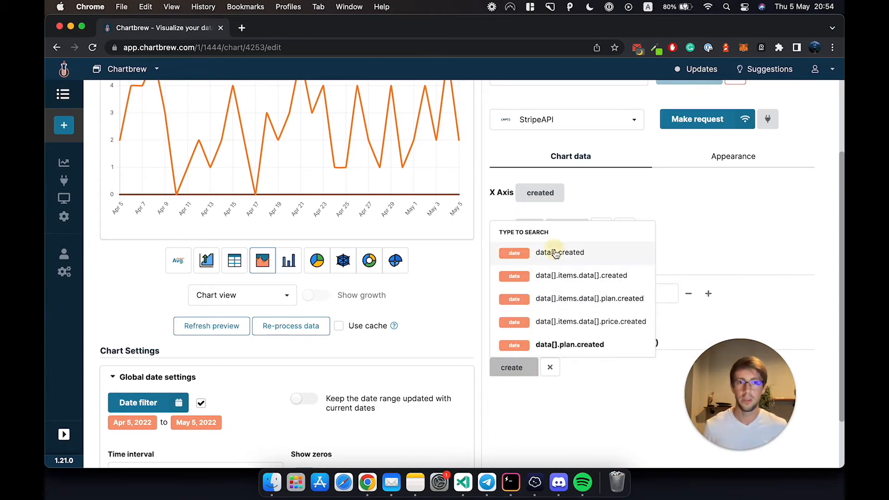
{"action": "left_click", "coordinate": [555, 253]}
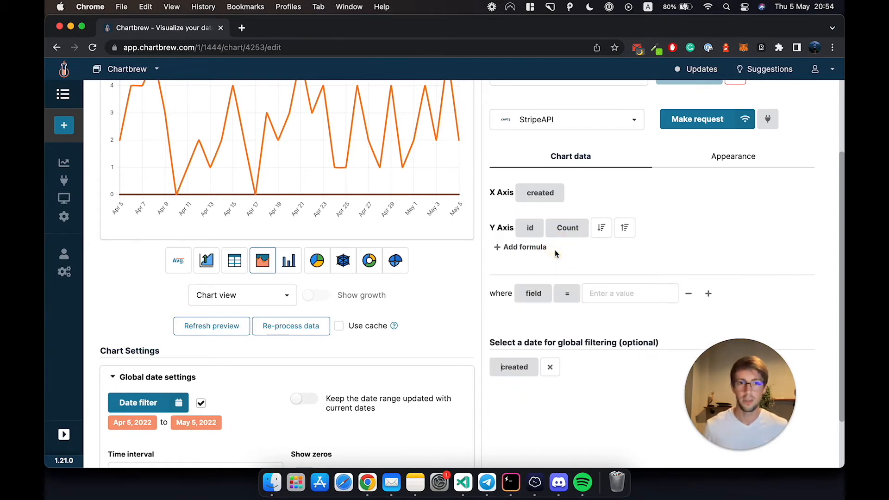
{"action": "scroll", "coordinate": [474, 344], "scroll_direction": "up", "scroll_amount": 3}
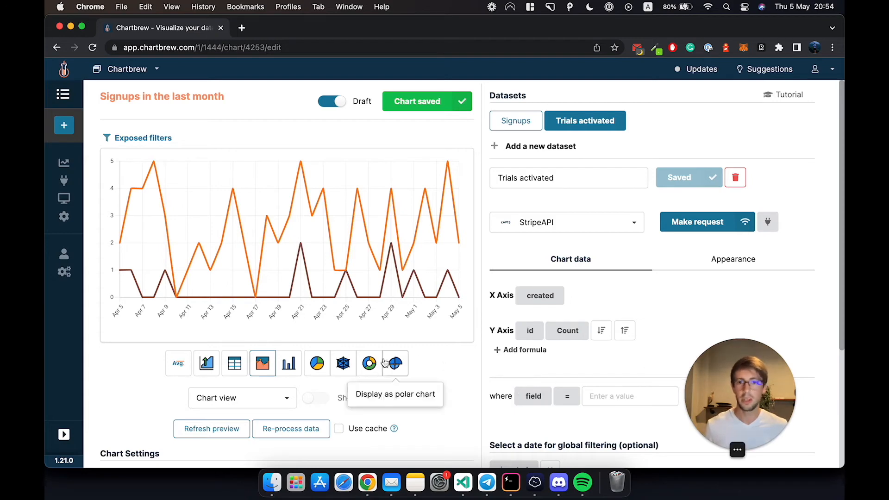
Display the chart as a bar chart and stack its datasets
{"action": "left_click", "coordinate": [289, 363]}
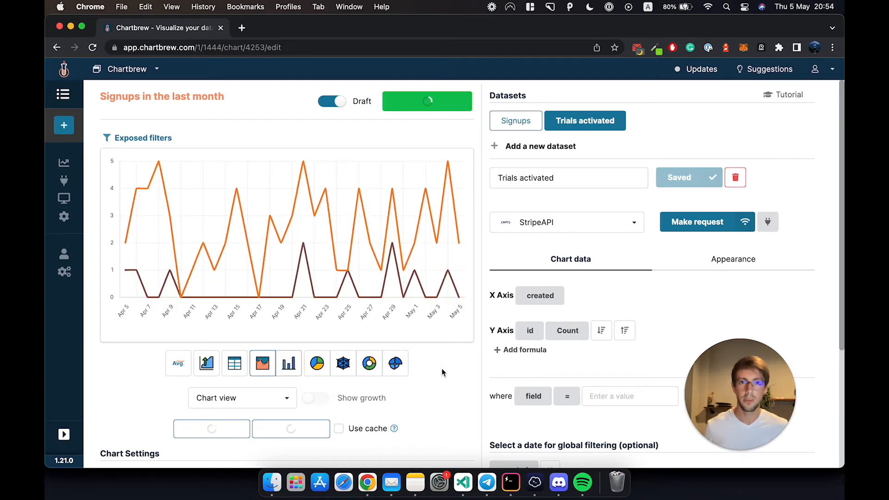
{"action": "scroll", "coordinate": [443, 373], "scroll_direction": "down", "scroll_amount": 1}
{"action": "scroll", "coordinate": [472, 273], "scroll_direction": "down", "scroll_amount": 5}
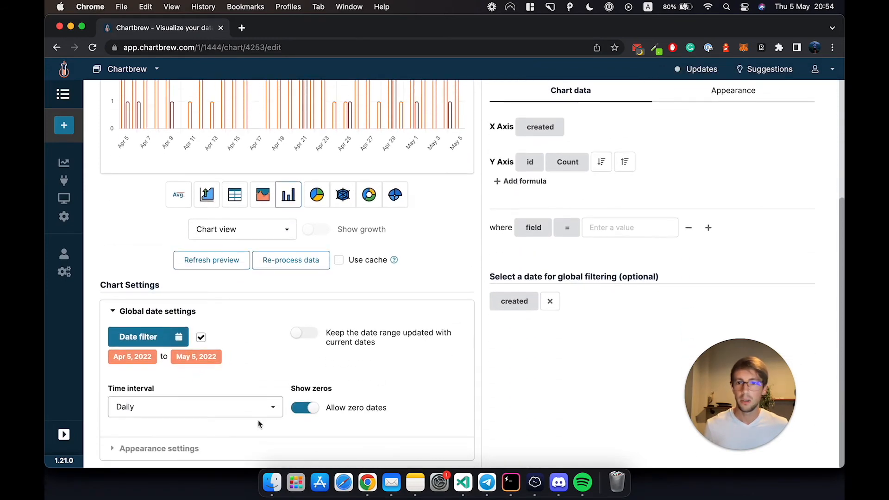
{"action": "left_click", "coordinate": [229, 317]}
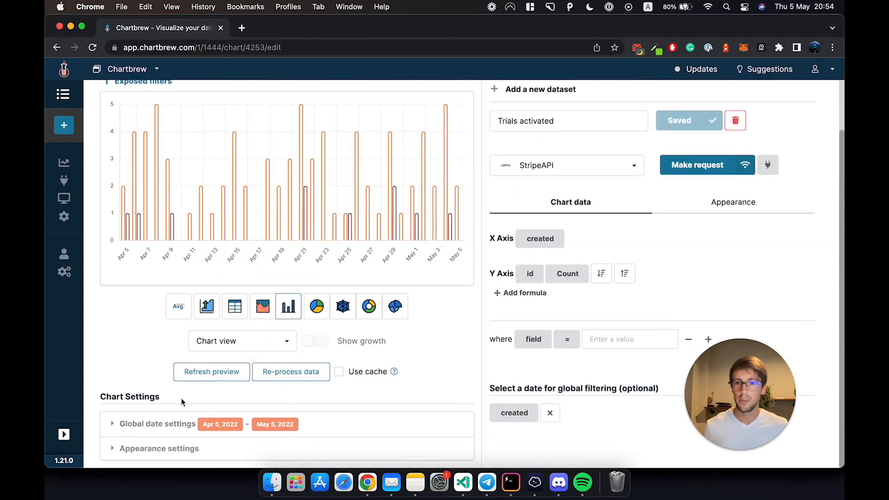
{"action": "left_click", "coordinate": [163, 448]}
{"action": "scroll", "coordinate": [157, 417], "scroll_direction": "down", "scroll_amount": 4}
{"action": "left_click", "coordinate": [122, 311]}
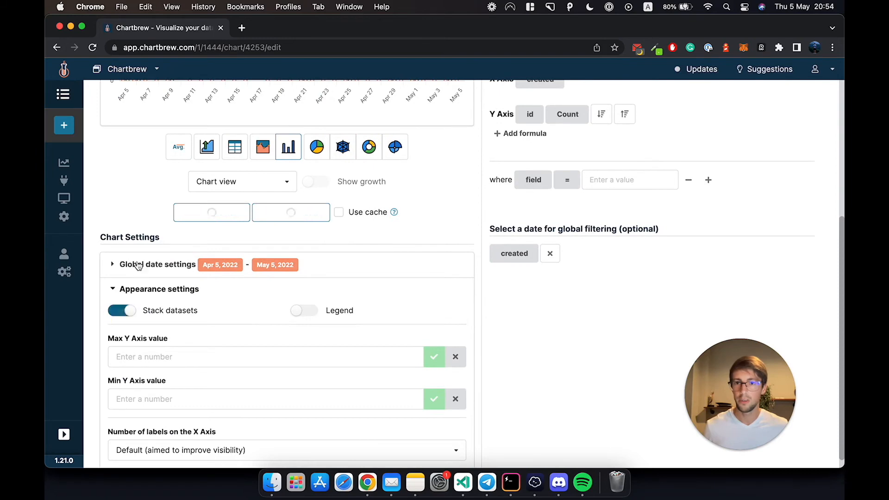
{"action": "scroll", "coordinate": [145, 242], "scroll_direction": "up", "scroll_amount": 5}
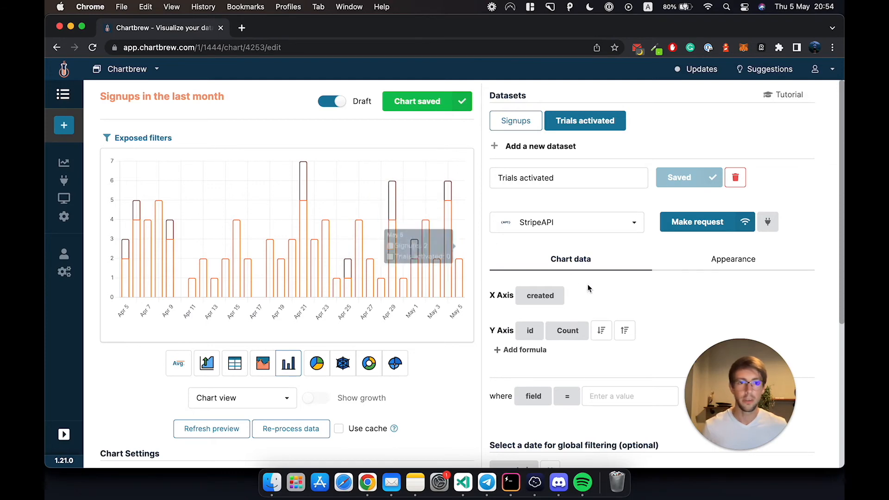
Give the Trials activated dataset a fill colour matching its dataset colour, hex 8C564B, with the alpha reduced to 12
{"action": "left_click", "coordinate": [754, 263]}
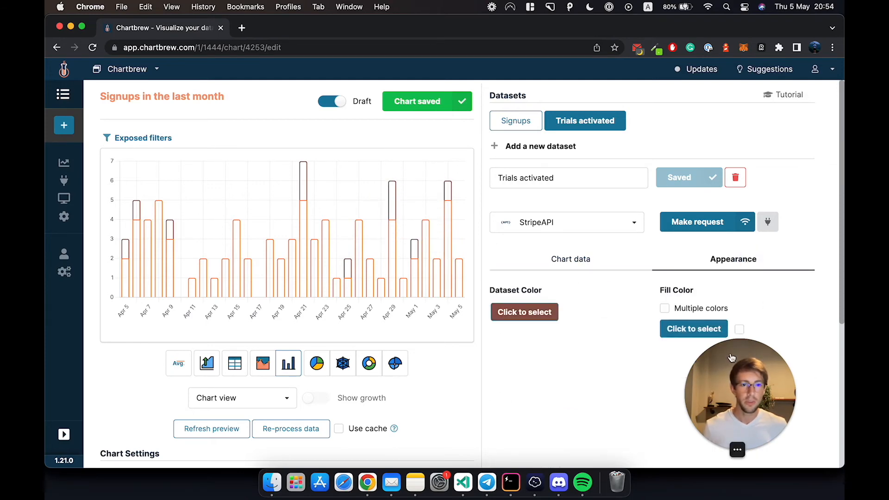
{"action": "left_click_drag", "start_coordinate": [743, 376], "coordinate": [757, 374]}
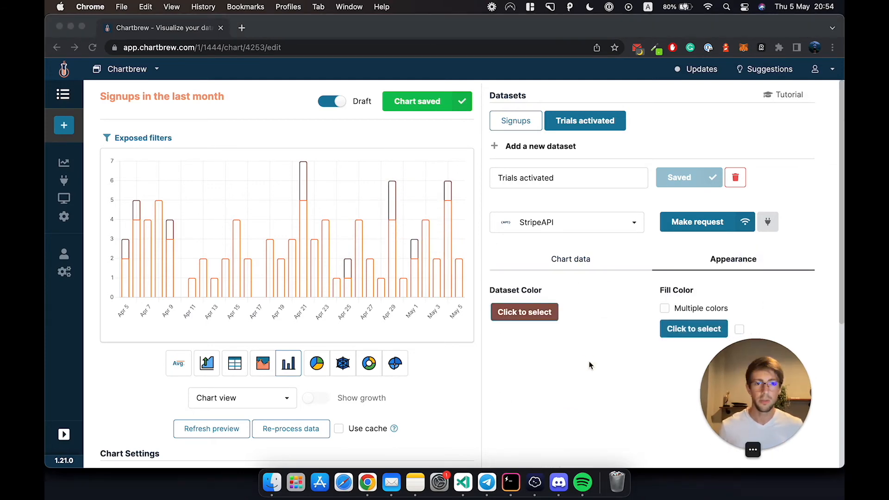
{"action": "left_click", "coordinate": [537, 319]}
{"action": "left_click", "coordinate": [572, 341]}
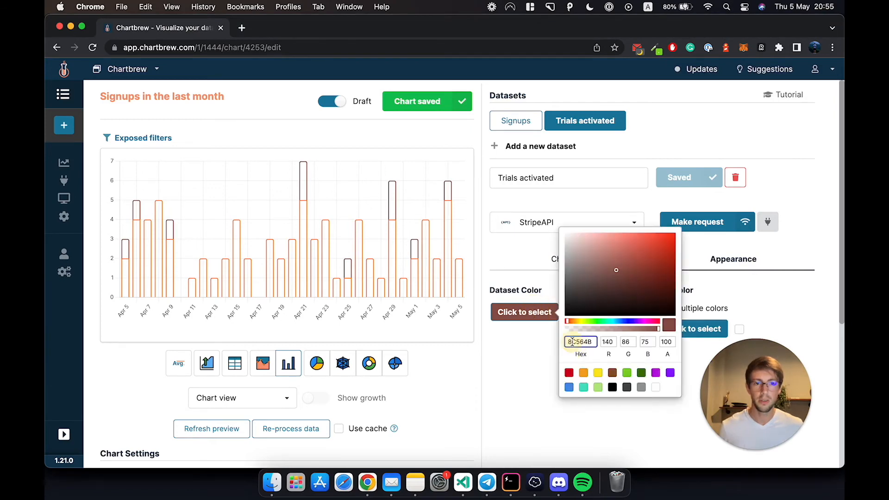
{"action": "left_click", "coordinate": [532, 373]}
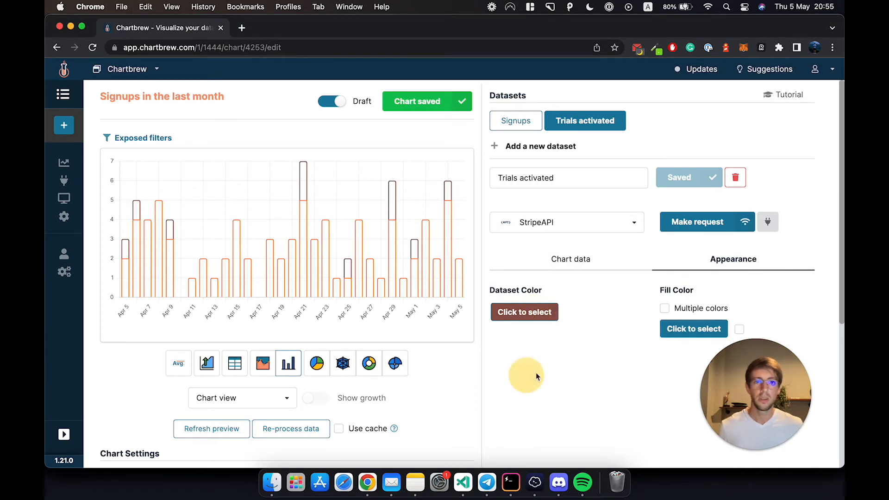
{"action": "left_click", "coordinate": [708, 329]}
{"action": "left_click", "coordinate": [557, 358]}
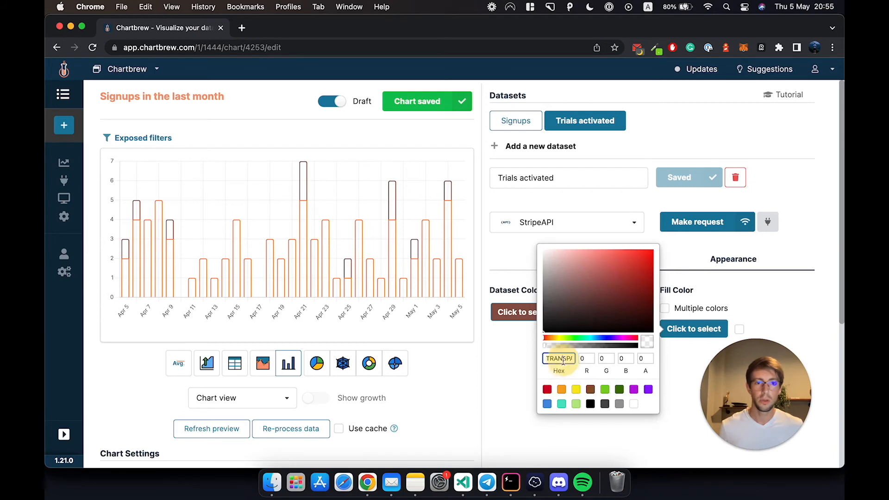
{"action": "type", "text": "8C564B"}
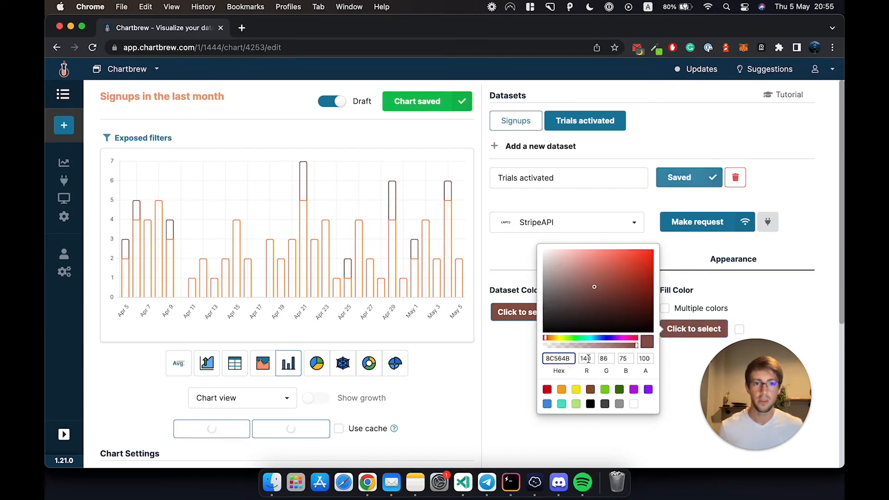
{"action": "left_click", "coordinate": [555, 346]}
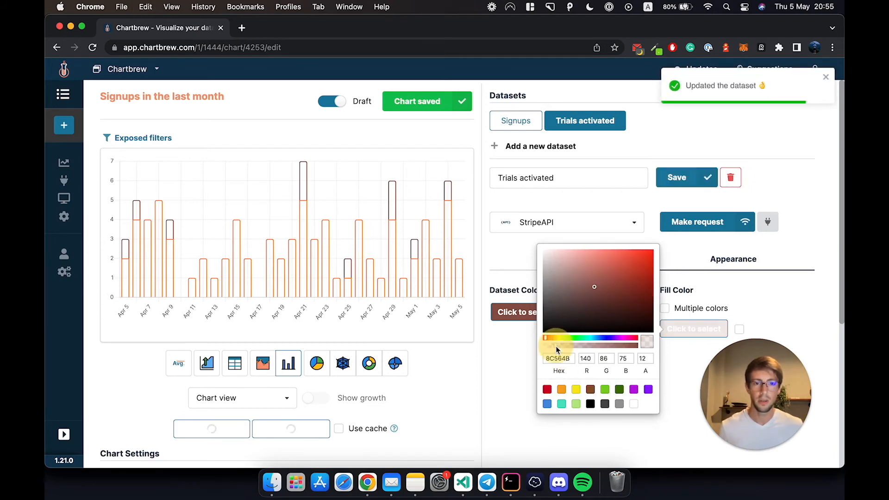
{"action": "left_click", "coordinate": [508, 372]}
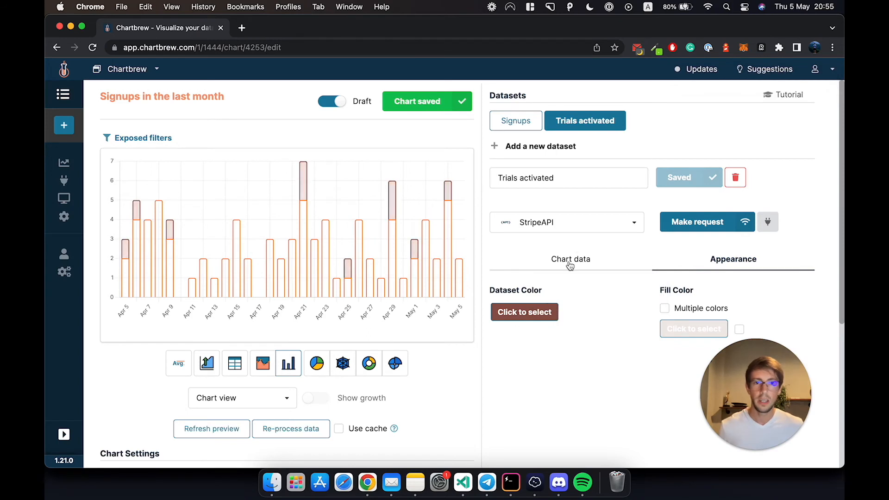
Give the Signups dataset a fill colour matching its dataset colour, hex FF7F0E, with the alpha reduced to 14
{"action": "left_click", "coordinate": [501, 126]}
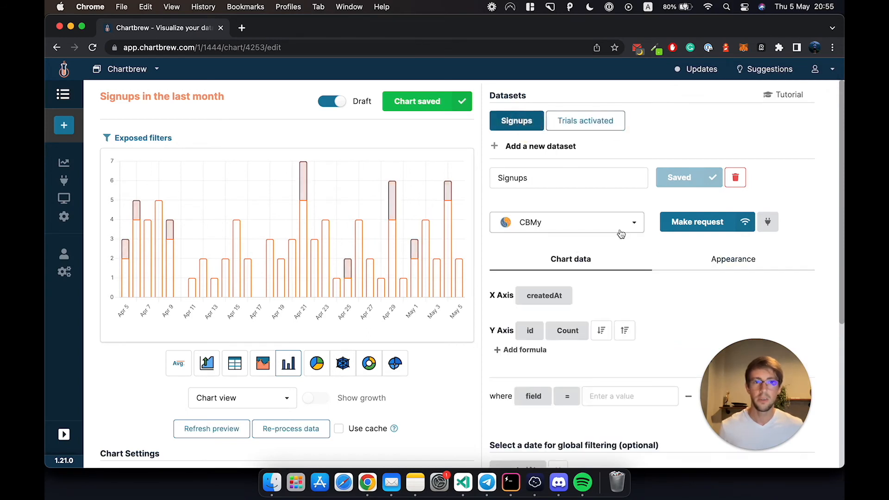
{"action": "left_click", "coordinate": [702, 271]}
{"action": "left_click", "coordinate": [519, 309]}
{"action": "left_click", "coordinate": [580, 342]}
{"action": "left_click", "coordinate": [514, 347]}
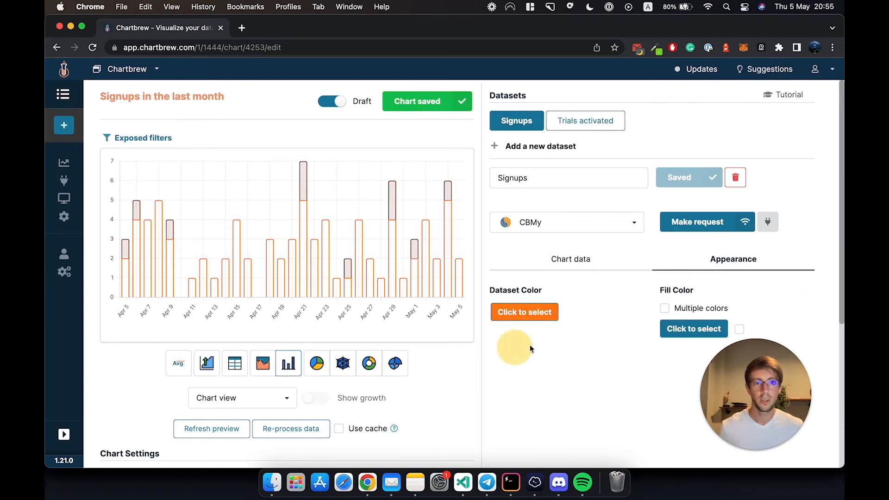
{"action": "left_click", "coordinate": [673, 334]}
{"action": "double_click", "coordinate": [555, 360]}
{"action": "type", "text": "FF7F0E"}
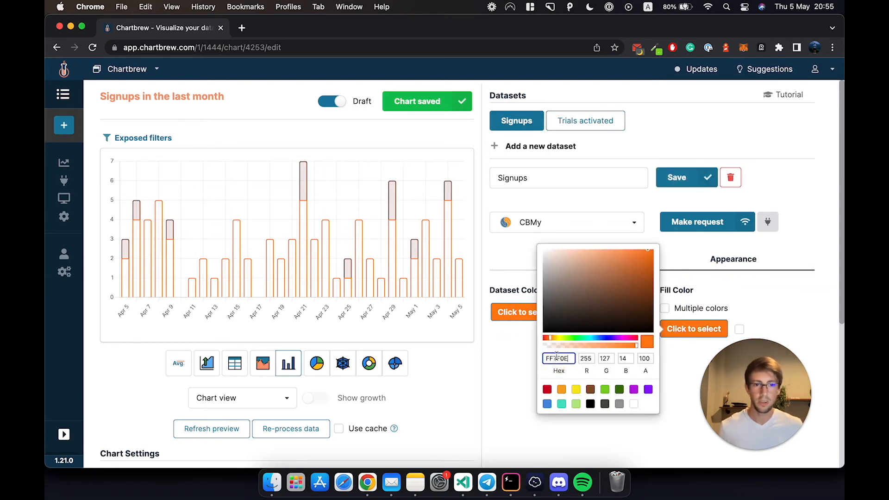
{"action": "left_click", "coordinate": [557, 345]}
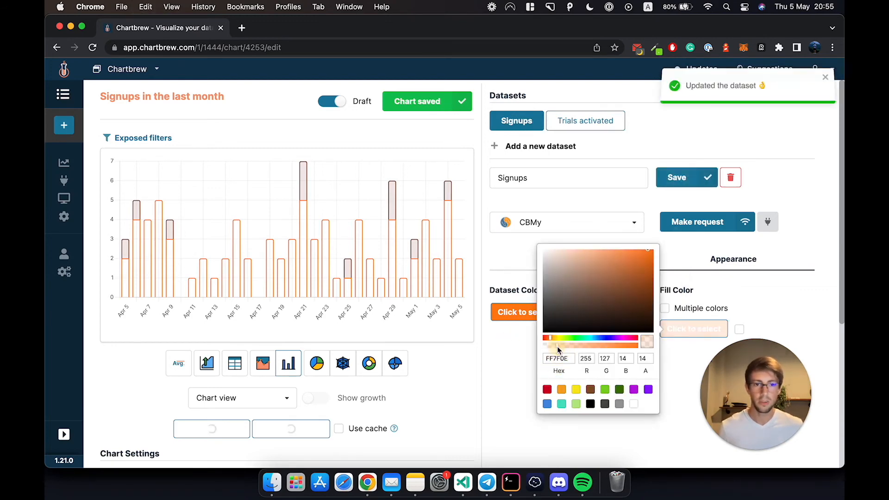
{"action": "left_click", "coordinate": [510, 352]}
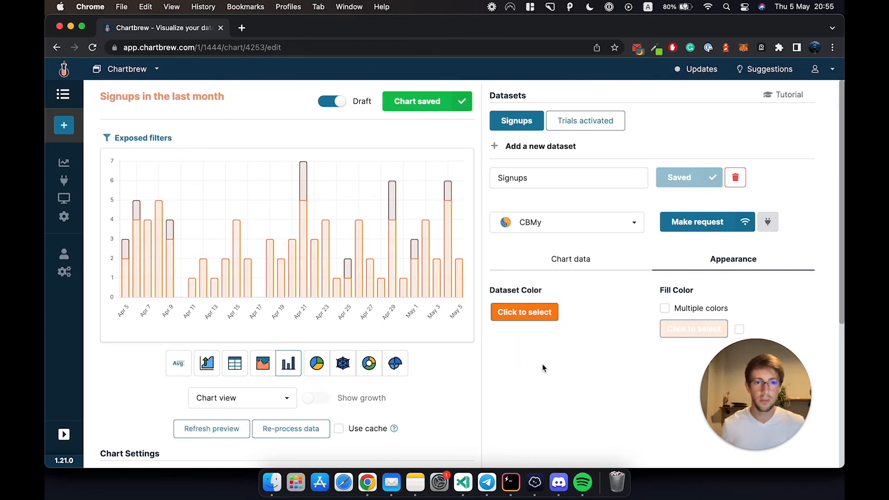
Return to the Signups dataset's chart data settings and switch the chart's view to KPI with chart
{"action": "scroll", "coordinate": [563, 396], "scroll_direction": "down", "scroll_amount": 3}
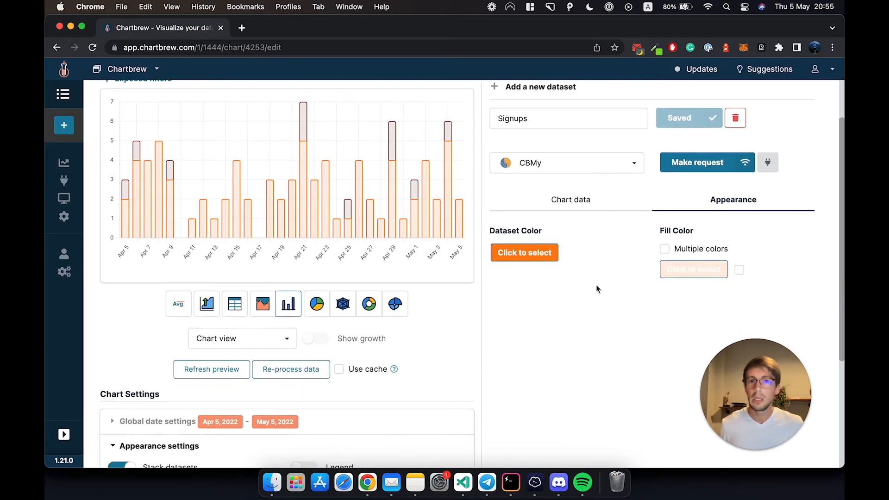
{"action": "scroll", "coordinate": [583, 301], "scroll_direction": "up", "scroll_amount": 2}
{"action": "scroll", "coordinate": [573, 311], "scroll_direction": "up", "scroll_amount": 1}
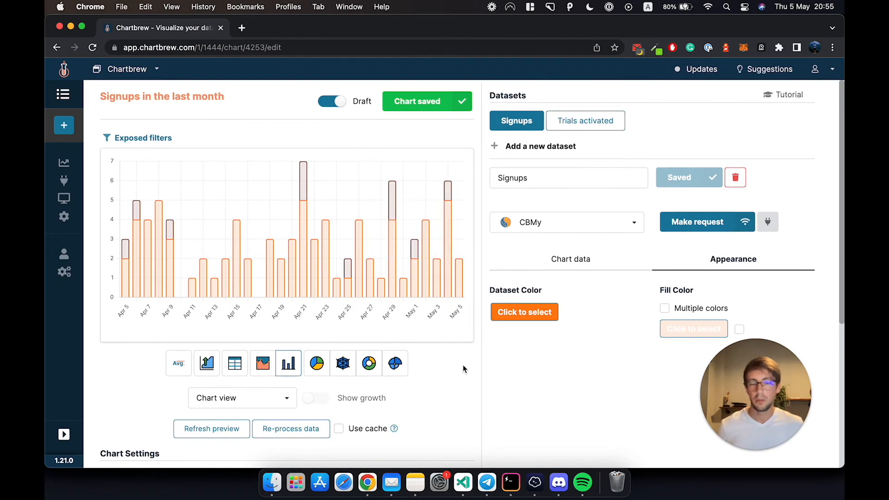
{"action": "left_click", "coordinate": [563, 261]}
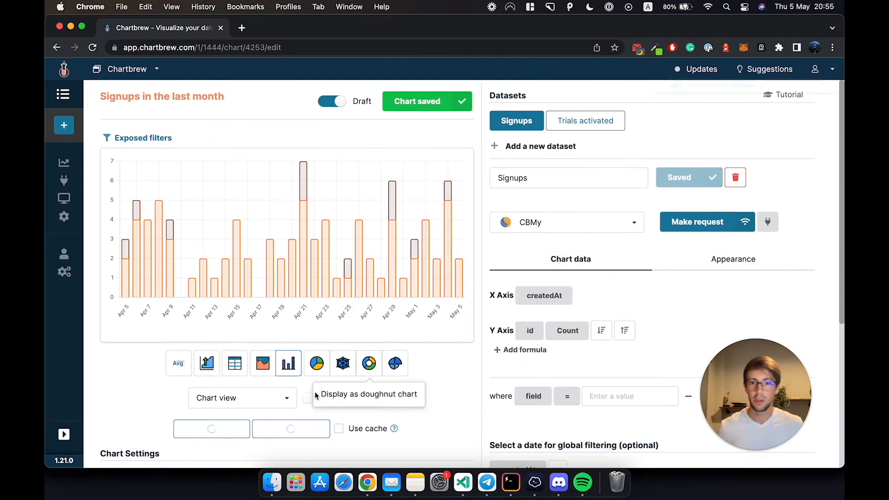
{"action": "left_click", "coordinate": [287, 405]}
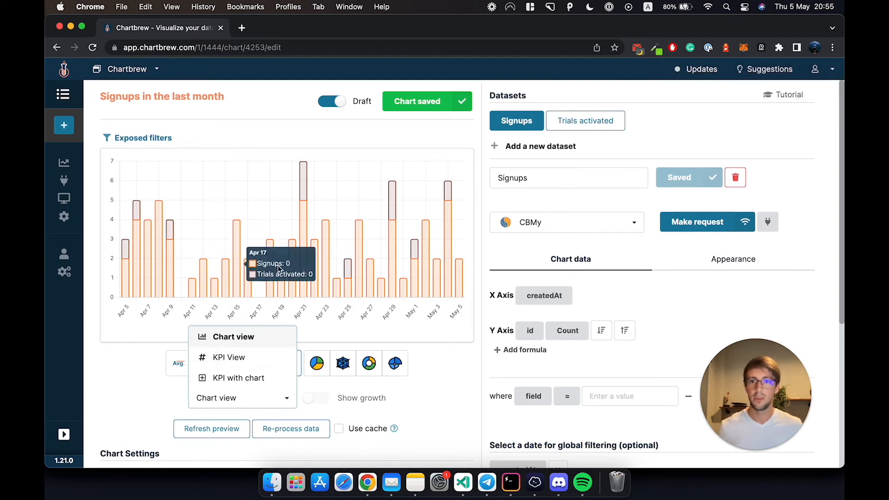
{"action": "left_click", "coordinate": [238, 378]}
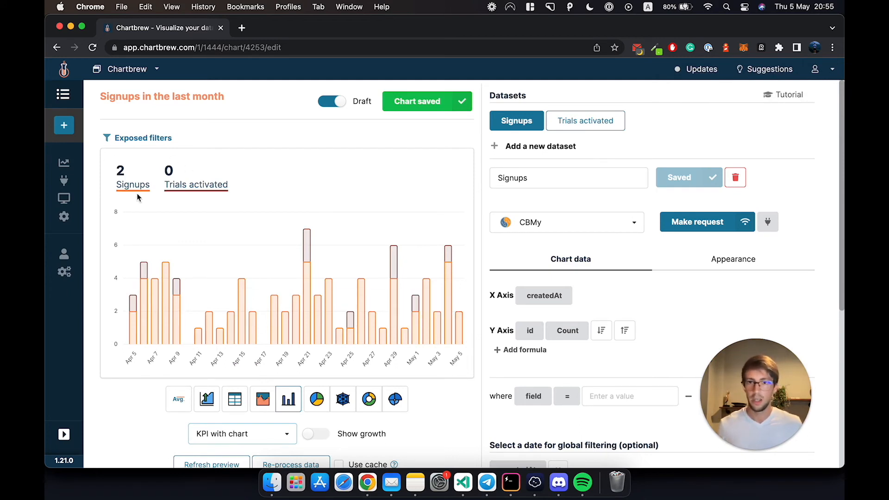
Show growth on the chart's KPIs and check the period the Signups growth figure covers
{"action": "scroll", "coordinate": [242, 200], "scroll_direction": "down", "scroll_amount": 3}
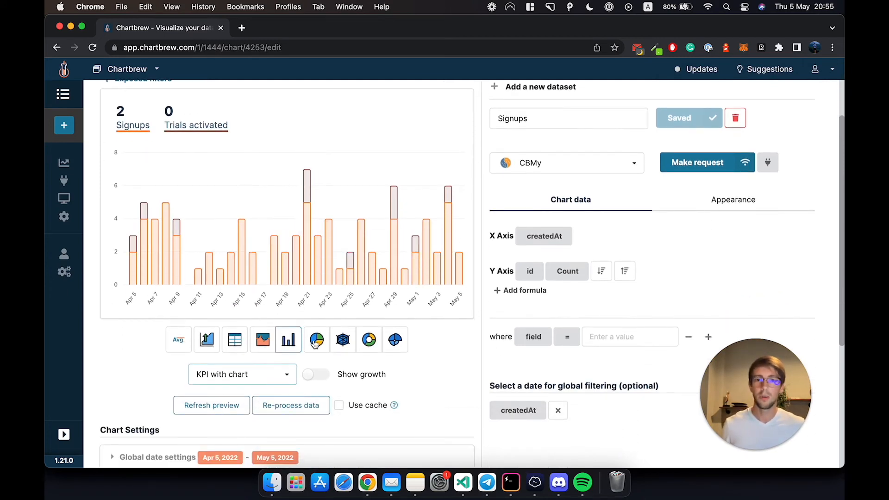
{"action": "left_click", "coordinate": [318, 374]}
{"action": "scroll", "coordinate": [154, 348], "scroll_direction": "up", "scroll_amount": 3}
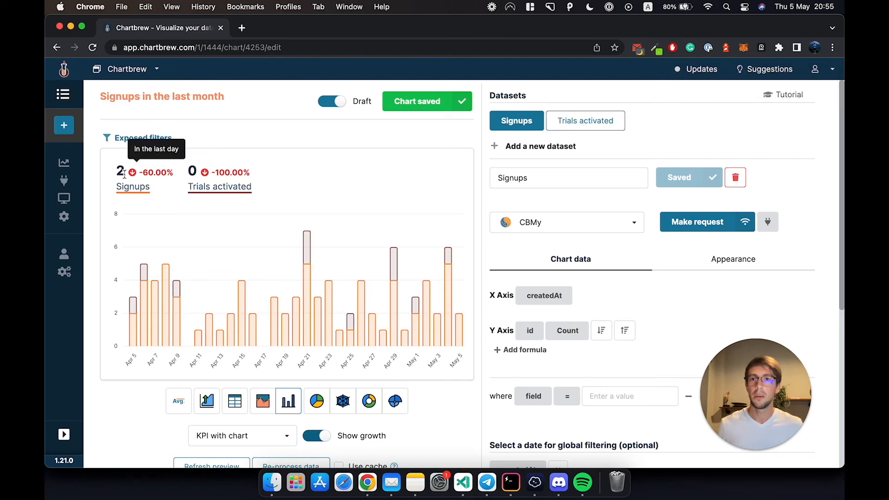
{"action": "mouse_move", "coordinate": [143, 174]}
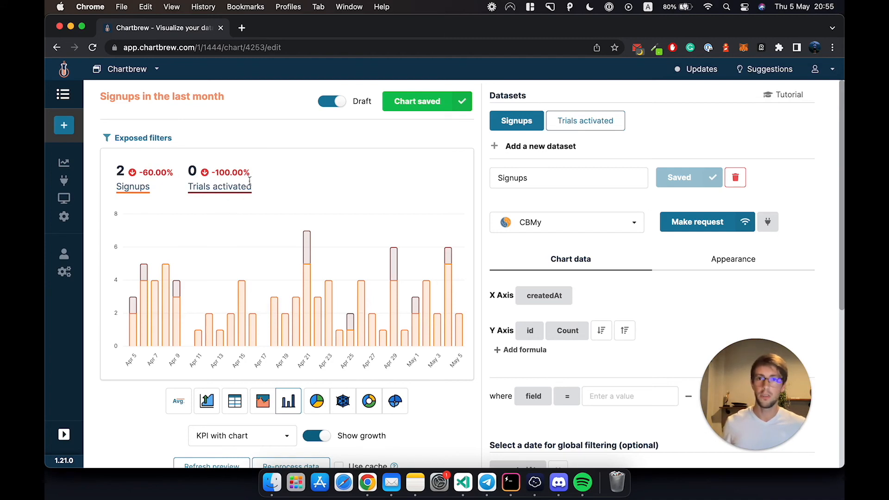
Take the Signups in the last month chart out of draft and return to the project dashboard
{"action": "scroll", "coordinate": [337, 187], "scroll_direction": "down", "scroll_amount": 3}
{"action": "scroll", "coordinate": [337, 186], "scroll_direction": "up", "scroll_amount": 3}
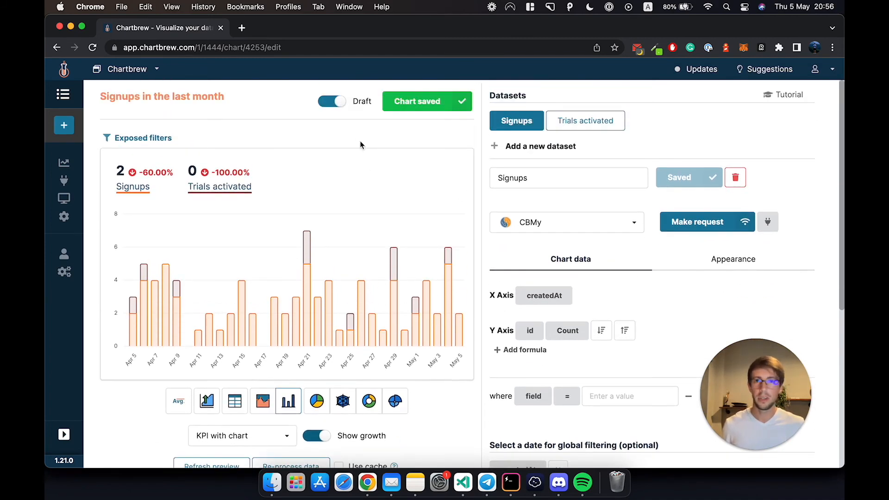
{"action": "left_click", "coordinate": [332, 103]}
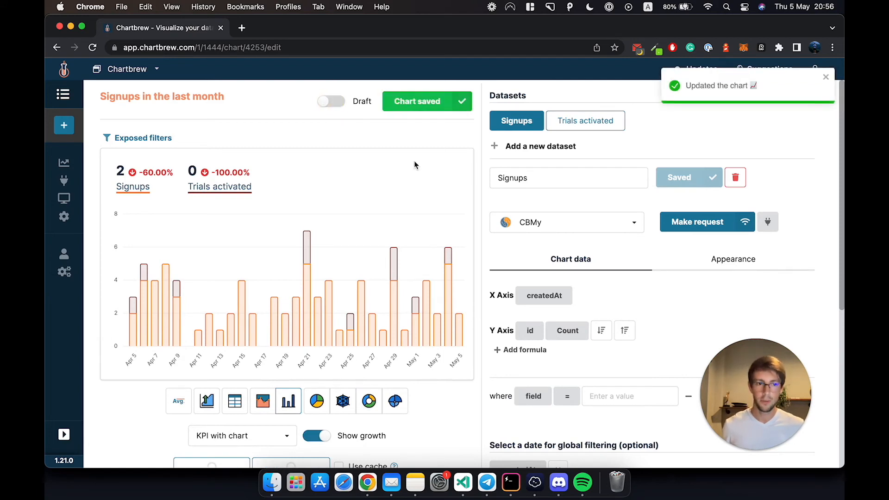
{"action": "left_click", "coordinate": [70, 168]}
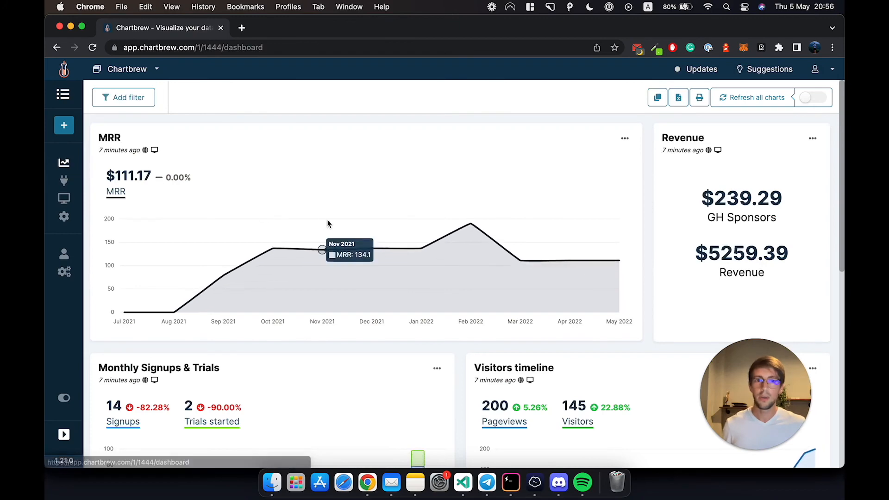
Resize the Signups in the last month chart to span the full width of the dashboard
{"action": "scroll", "coordinate": [357, 273], "scroll_direction": "down", "scroll_amount": 10}
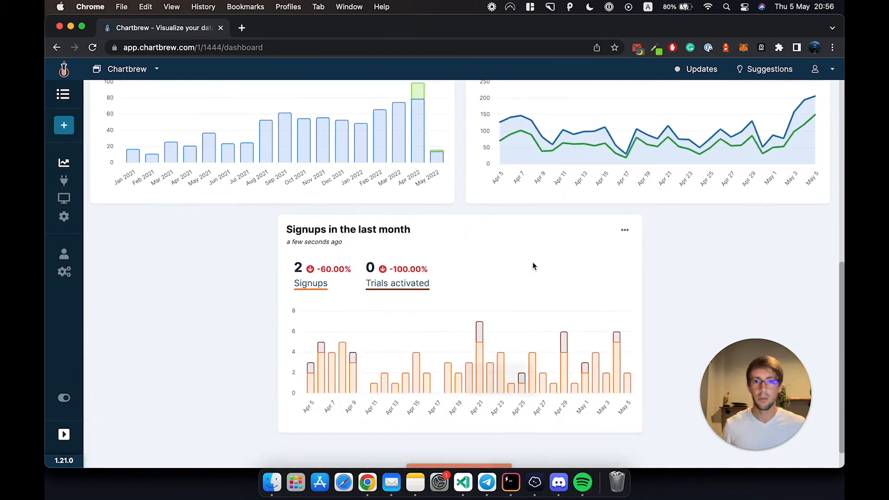
{"action": "left_click", "coordinate": [625, 230]}
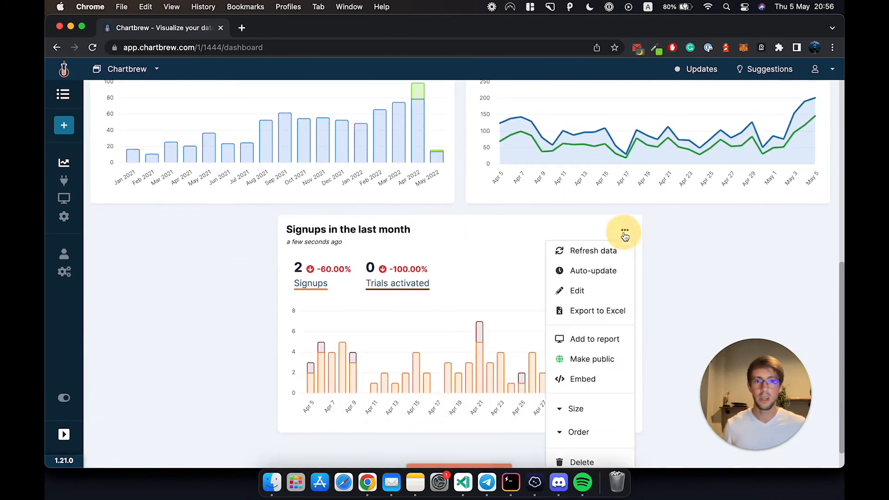
{"action": "left_click", "coordinate": [586, 411]}
{"action": "left_click", "coordinate": [583, 388]}
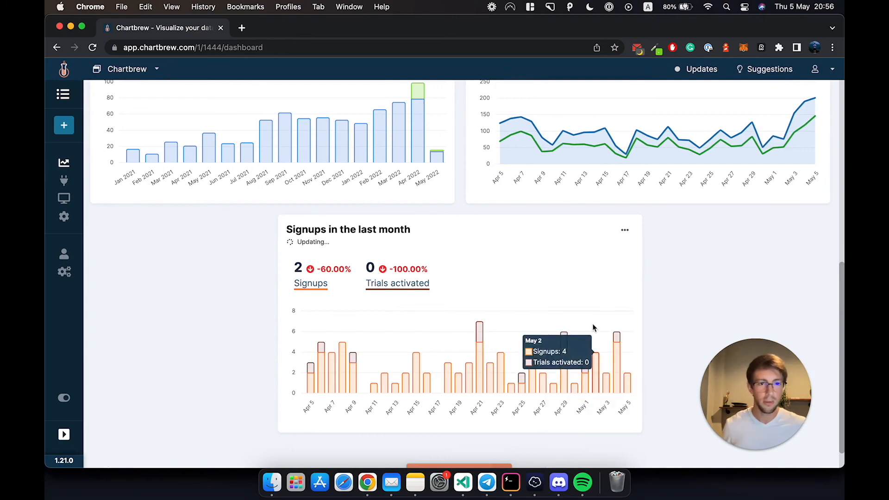
{"action": "scroll", "coordinate": [305, 262], "scroll_direction": "up", "scroll_amount": 8}
{"action": "scroll", "coordinate": [343, 246], "scroll_direction": "down", "scroll_amount": 9}
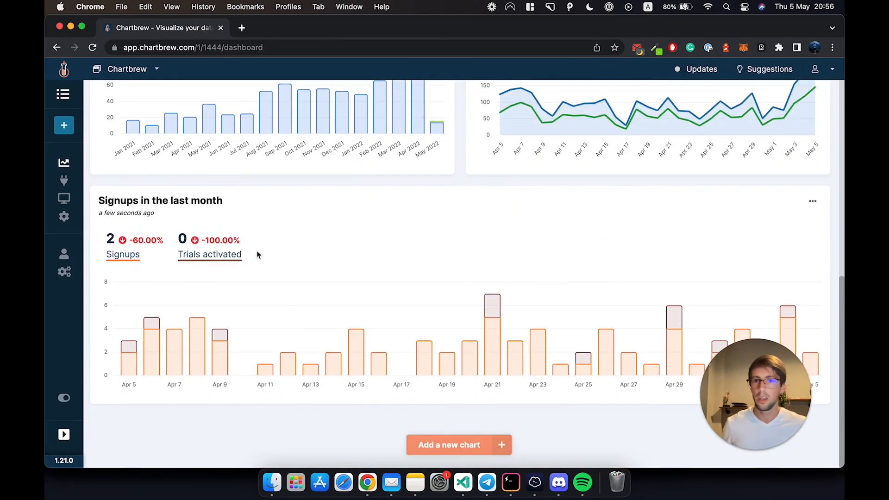
Add the Signups in the last month chart to the report
{"action": "scroll", "coordinate": [629, 208], "scroll_direction": "up", "scroll_amount": 3}
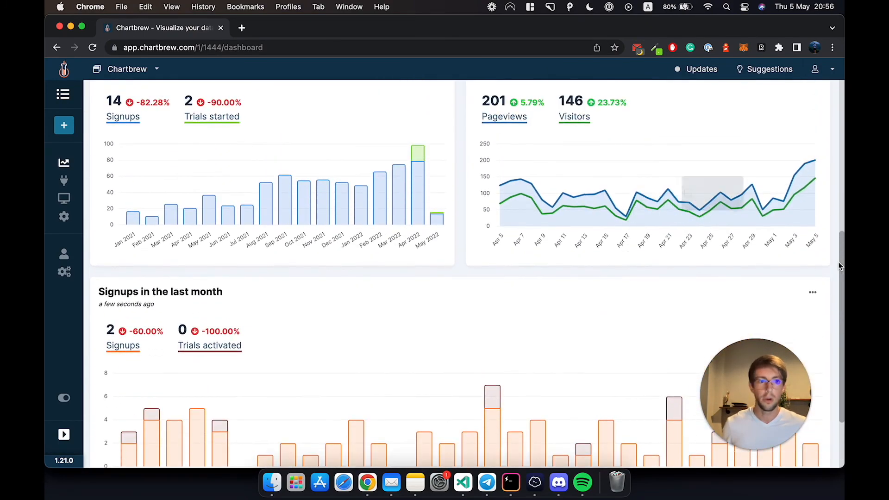
{"action": "left_click", "coordinate": [813, 292]}
{"action": "scroll", "coordinate": [787, 214], "scroll_direction": "up", "scroll_amount": 1}
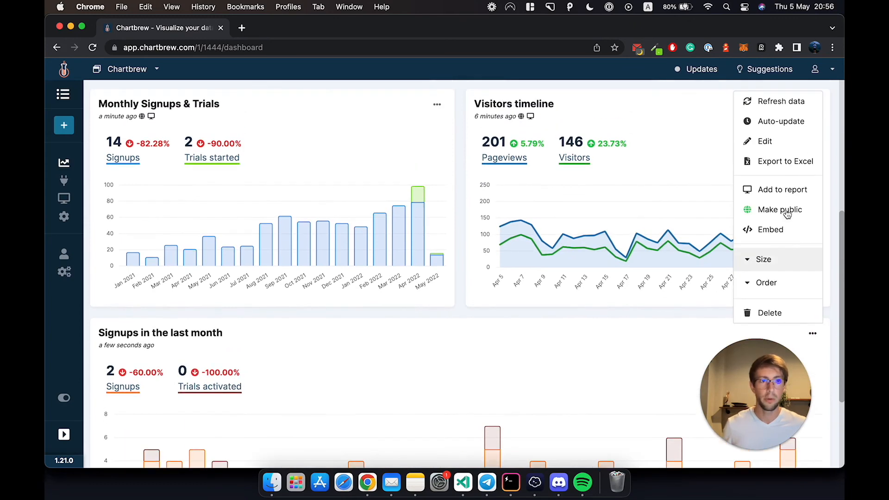
{"action": "left_click", "coordinate": [778, 189]}
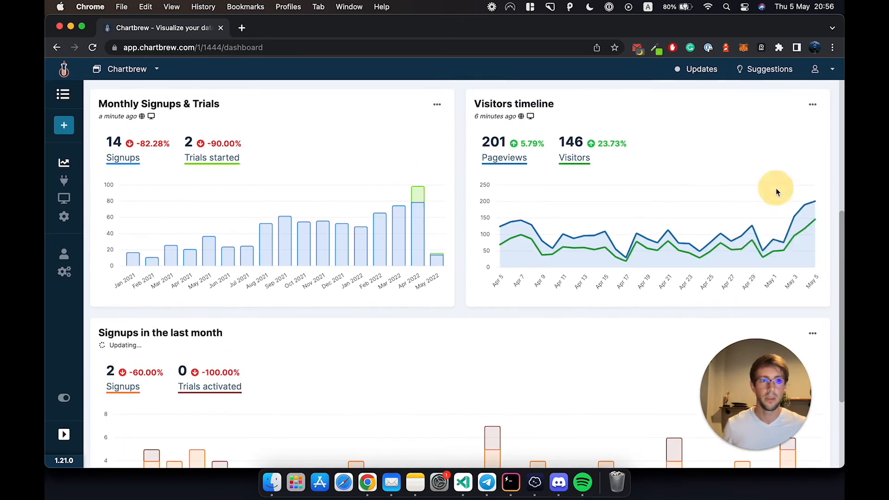
{"action": "left_click", "coordinate": [465, 364]}
{"action": "mouse_move", "coordinate": [159, 346]}
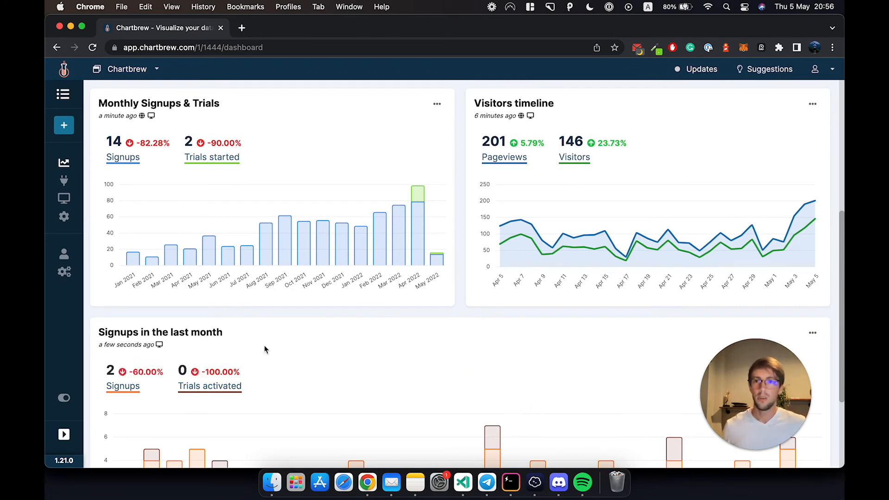
Open the project's report and check how the Signups in the last month chart appears on it
{"action": "left_click", "coordinate": [64, 199]}
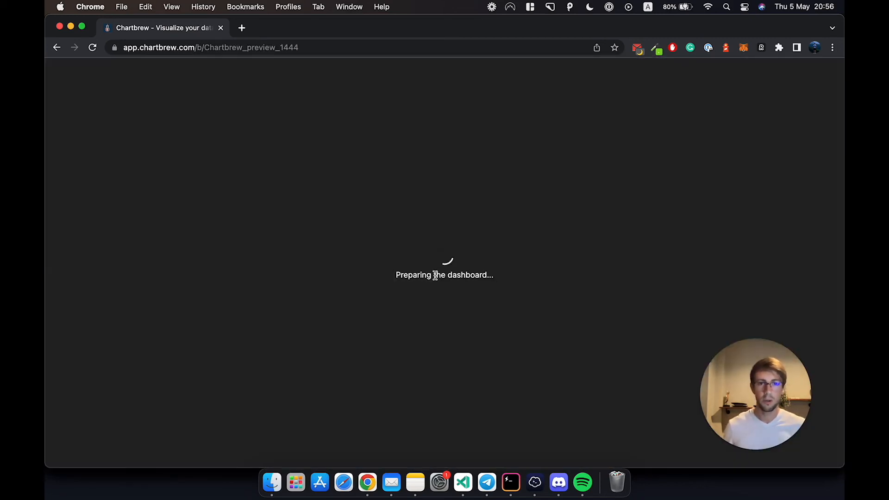
{"action": "scroll", "coordinate": [440, 240], "scroll_direction": "down", "scroll_amount": 10}
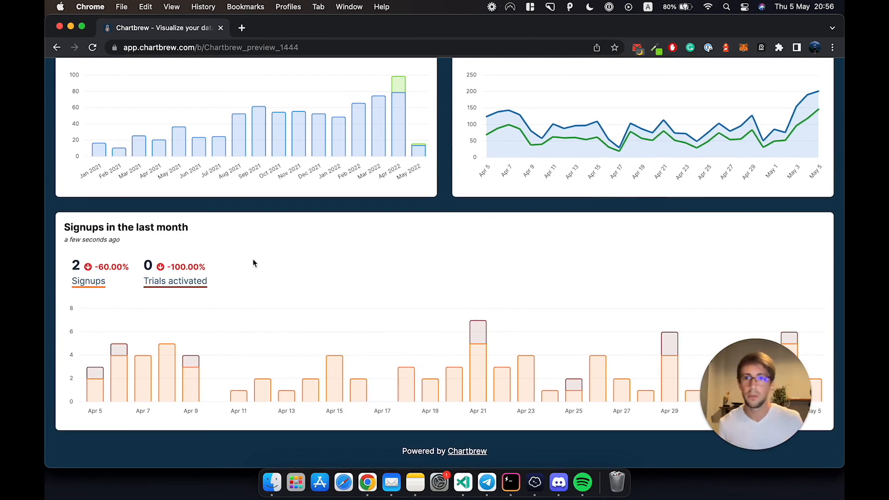
{"action": "scroll", "coordinate": [251, 242], "scroll_direction": "up", "scroll_amount": 10}
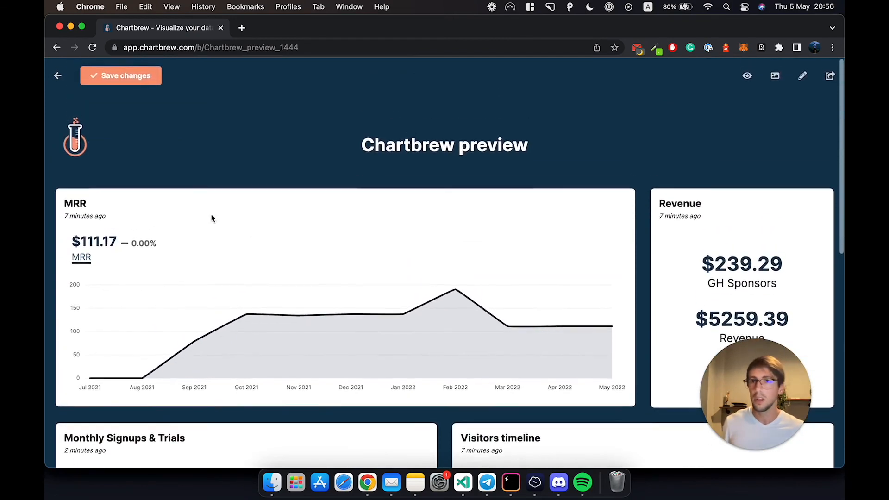
Change the report's background to black, hex 000000, and its text color to orange, and review the page
{"action": "left_click", "coordinate": [774, 78]}
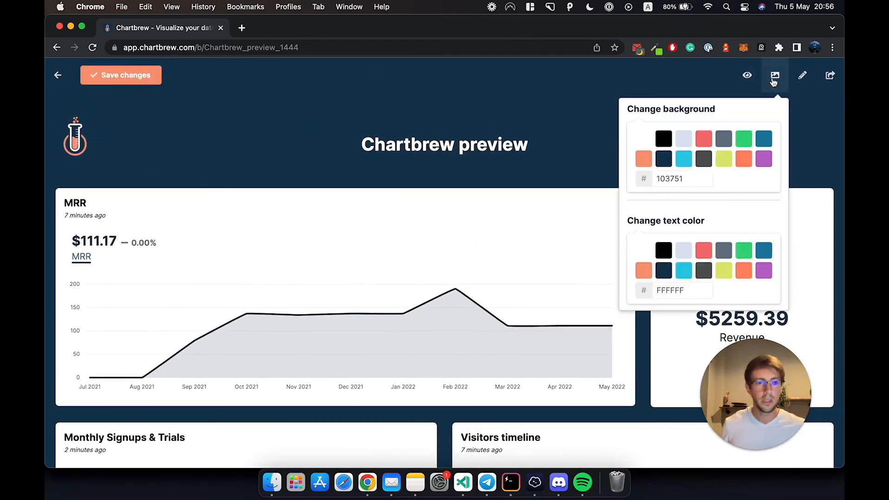
{"action": "left_click", "coordinate": [663, 139]}
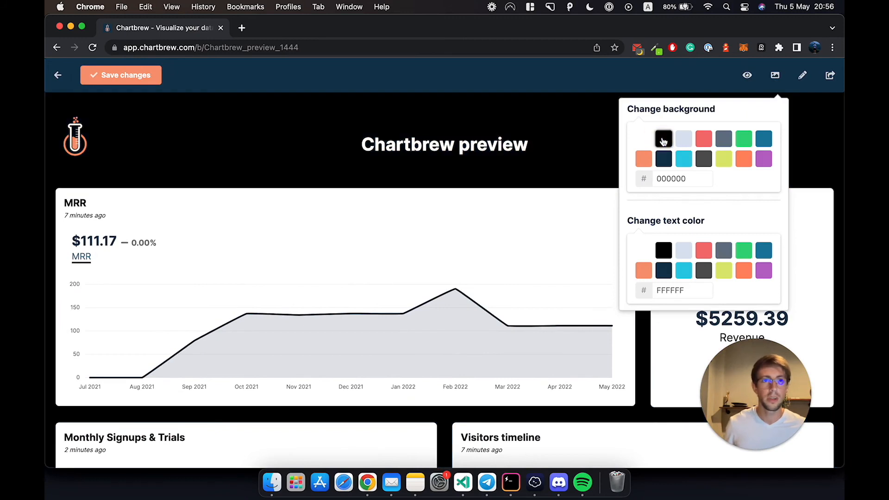
{"action": "left_click", "coordinate": [647, 279]}
{"action": "left_click", "coordinate": [463, 164]}
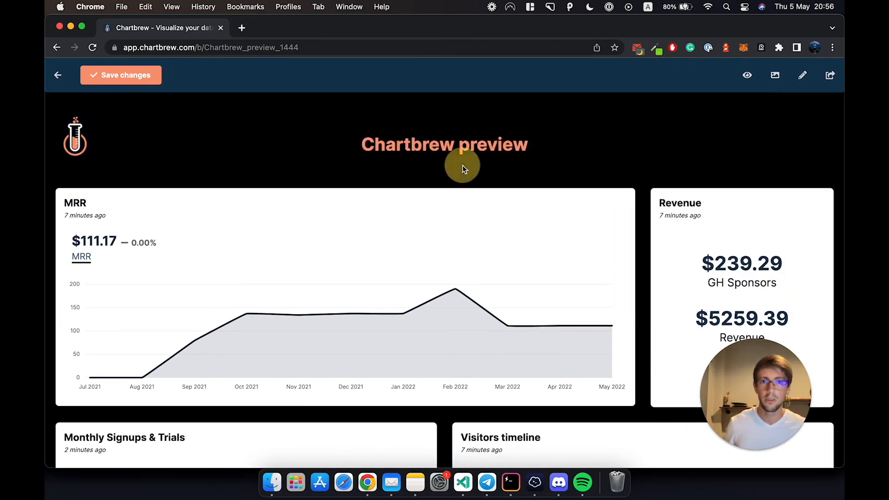
{"action": "scroll", "coordinate": [451, 194], "scroll_direction": "down", "scroll_amount": 10}
{"action": "scroll", "coordinate": [442, 217], "scroll_direction": "up", "scroll_amount": 10}
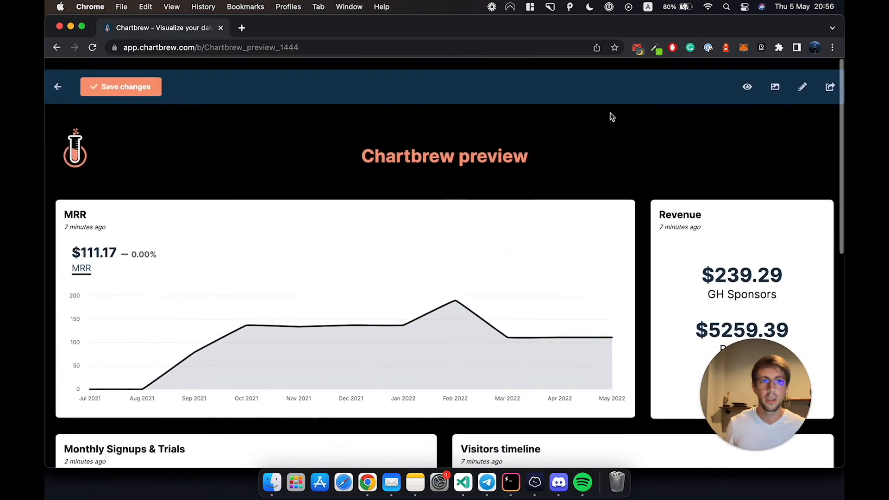
Copy the example .dashboard-title font-size rule into the report's custom CSS
{"action": "left_click", "coordinate": [805, 79]}
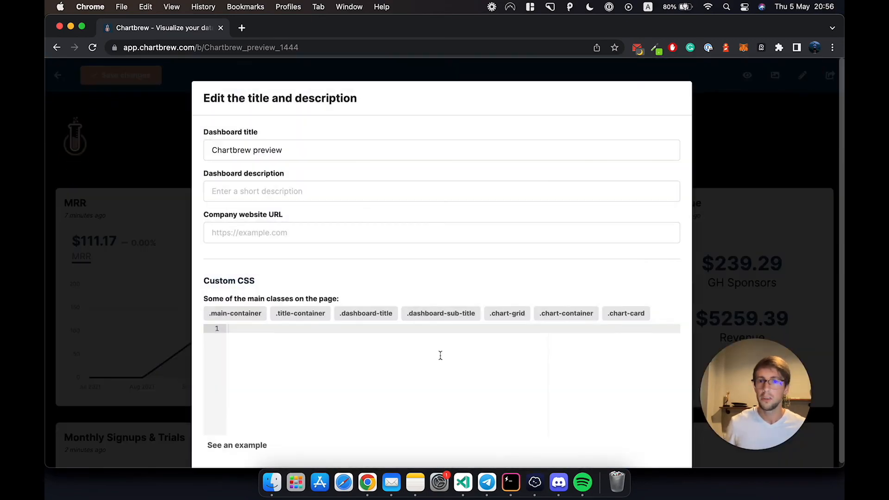
{"action": "scroll", "coordinate": [313, 352], "scroll_direction": "down", "scroll_amount": 2}
{"action": "left_click", "coordinate": [235, 396]}
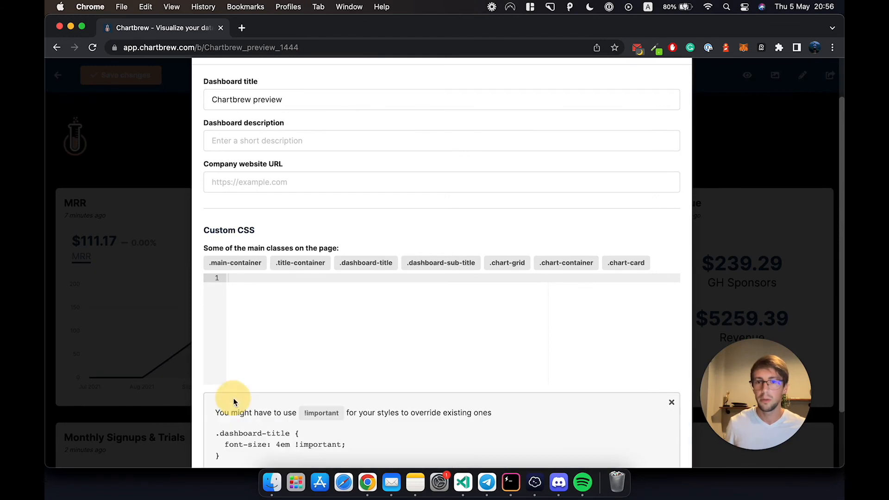
{"action": "left_click_drag", "start_coordinate": [236, 455], "coordinate": [198, 421]}
{"action": "key", "text": "super+c"}
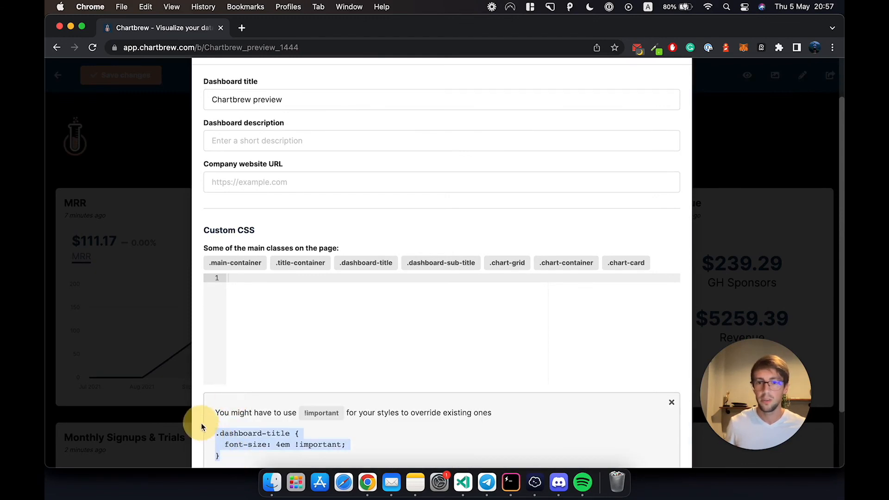
{"action": "left_click", "coordinate": [293, 327]}
{"action": "key", "text": "super+v"}
Set the .dashboard-title font size to 3em in the custom CSS, apply it and save the report changes
{"action": "left_click", "coordinate": [283, 288]}
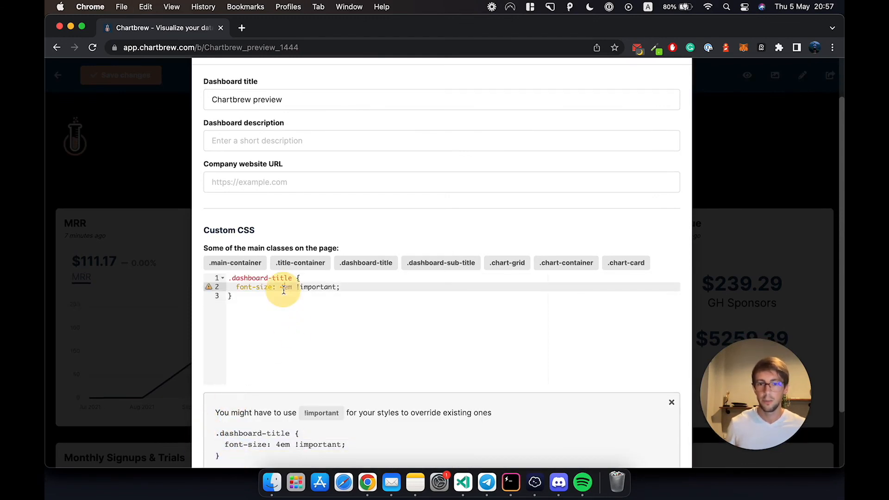
{"action": "key", "text": "BackSpace"}
{"action": "type", "text": "3"}
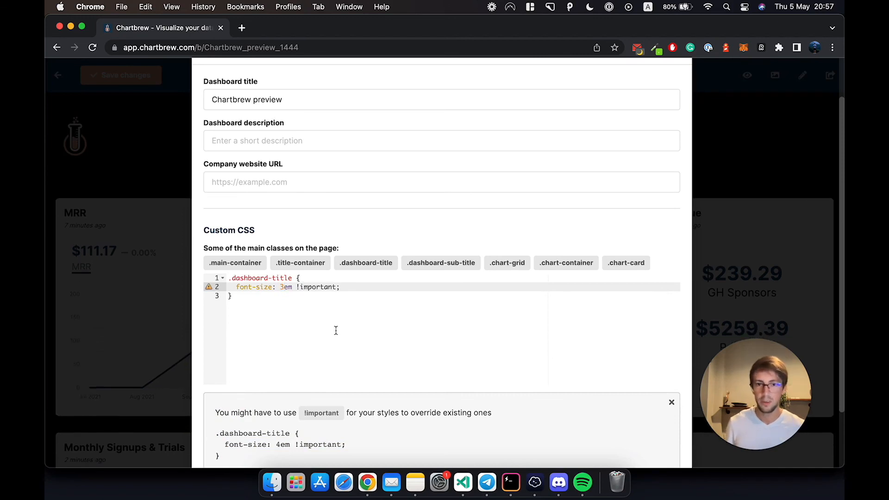
{"action": "scroll", "coordinate": [336, 330], "scroll_direction": "down", "scroll_amount": 3}
{"action": "left_click", "coordinate": [602, 432]}
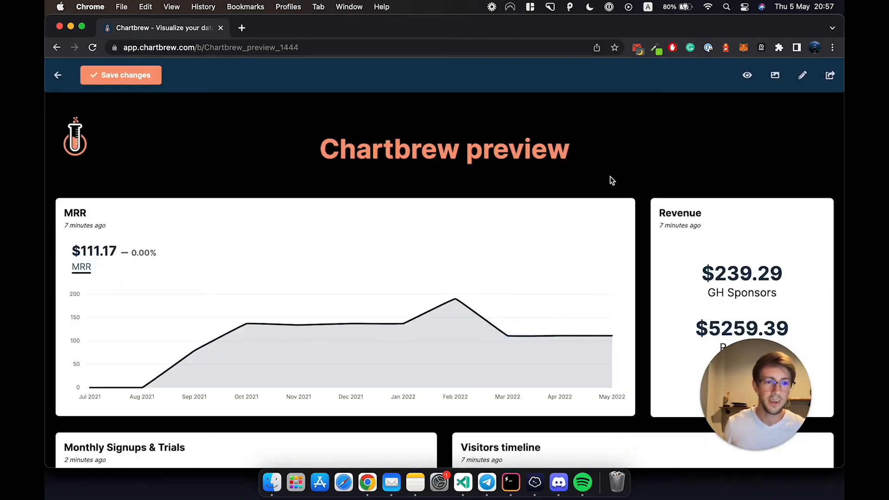
{"action": "left_click", "coordinate": [133, 79]}
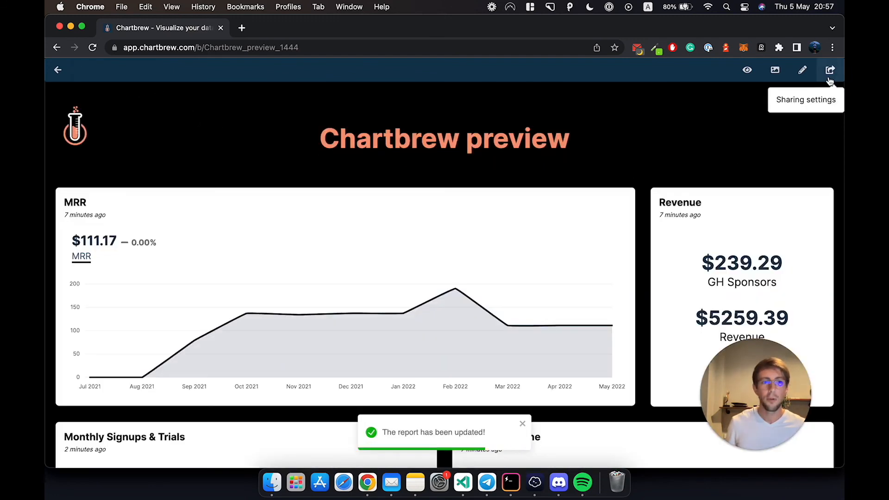
Make the report public in its sharing settings and copy the dashboard URL
{"action": "left_click", "coordinate": [830, 77]}
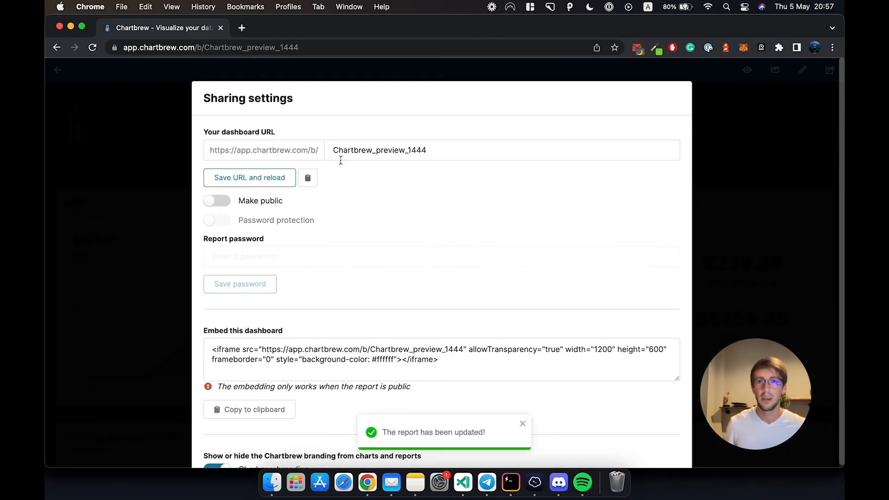
{"action": "left_click", "coordinate": [312, 181]}
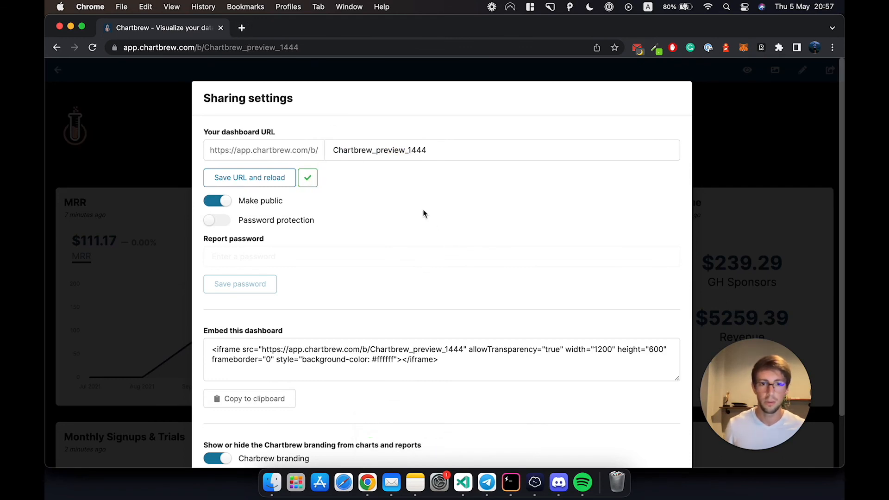
{"action": "scroll", "coordinate": [504, 261], "scroll_direction": "down", "scroll_amount": 3}
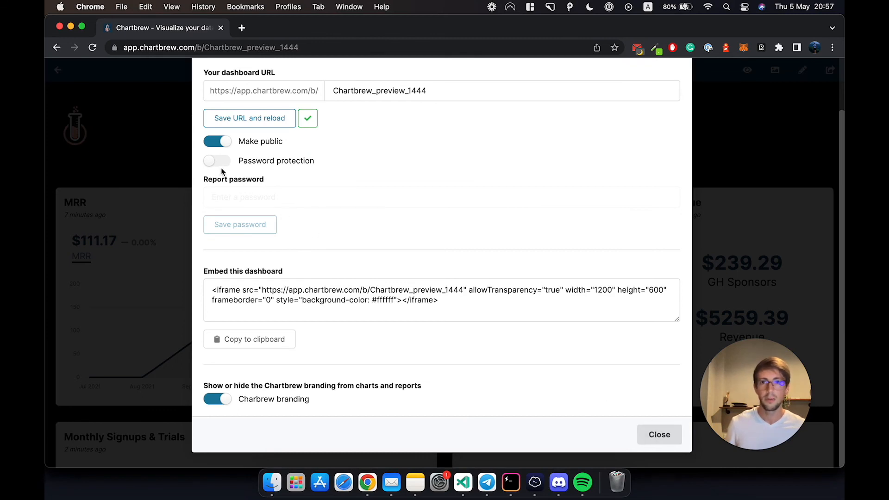
{"action": "left_click", "coordinate": [659, 435]}
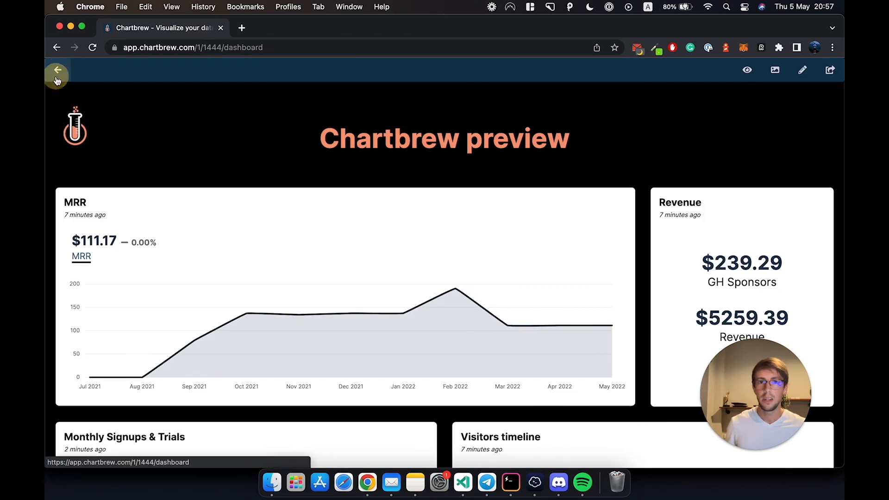
Return to the project dashboard and look over all its charts, including Signups in the last month
{"action": "left_click", "coordinate": [58, 70]}
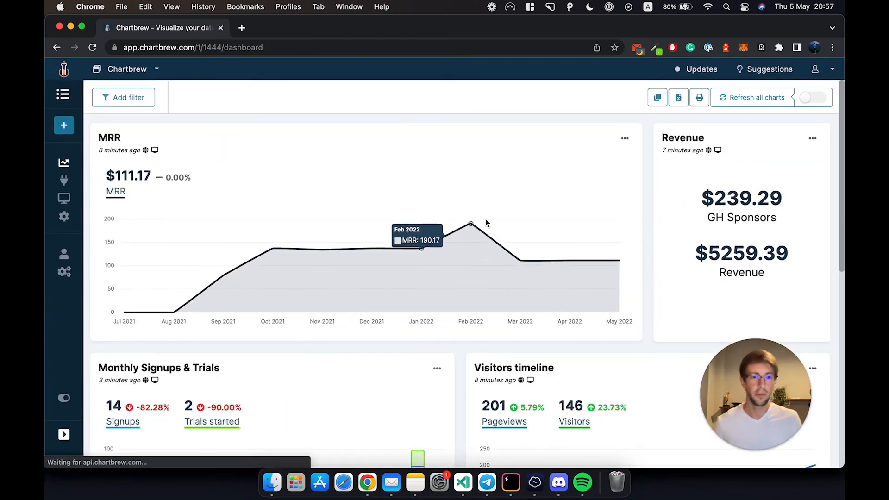
{"action": "scroll", "coordinate": [502, 270], "scroll_direction": "down", "scroll_amount": 2}
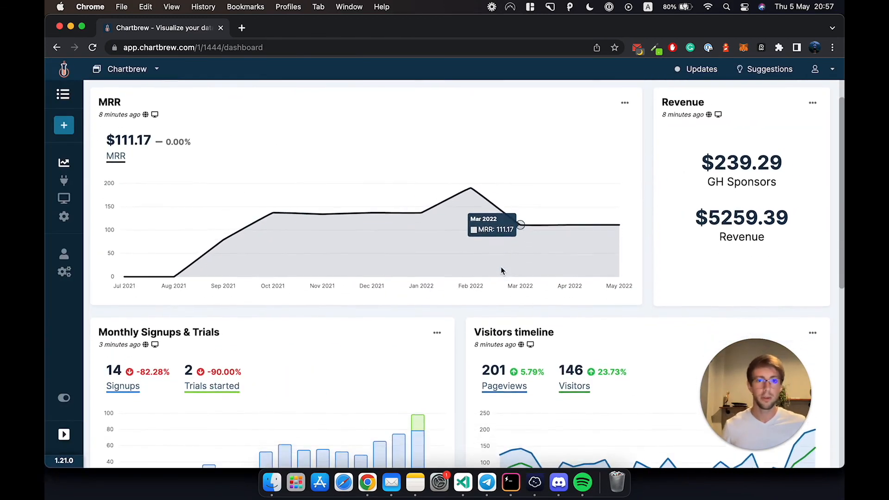
{"action": "scroll", "coordinate": [459, 366], "scroll_direction": "down", "scroll_amount": 10}
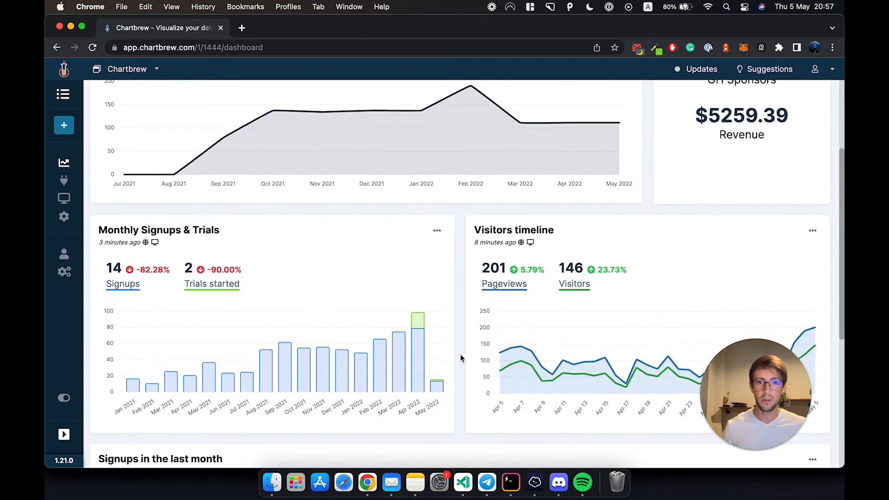
{"action": "scroll", "coordinate": [462, 244], "scroll_direction": "up", "scroll_amount": 3}
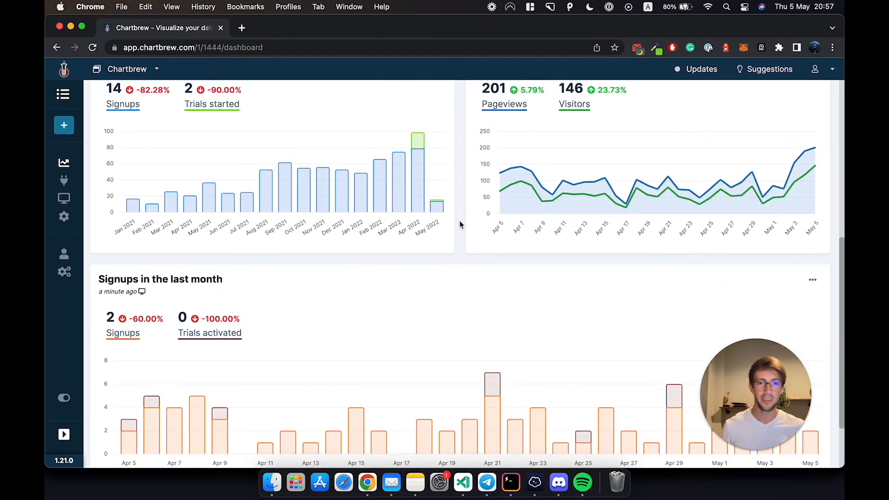
{"action": "scroll", "coordinate": [459, 221], "scroll_direction": "up", "scroll_amount": 12}
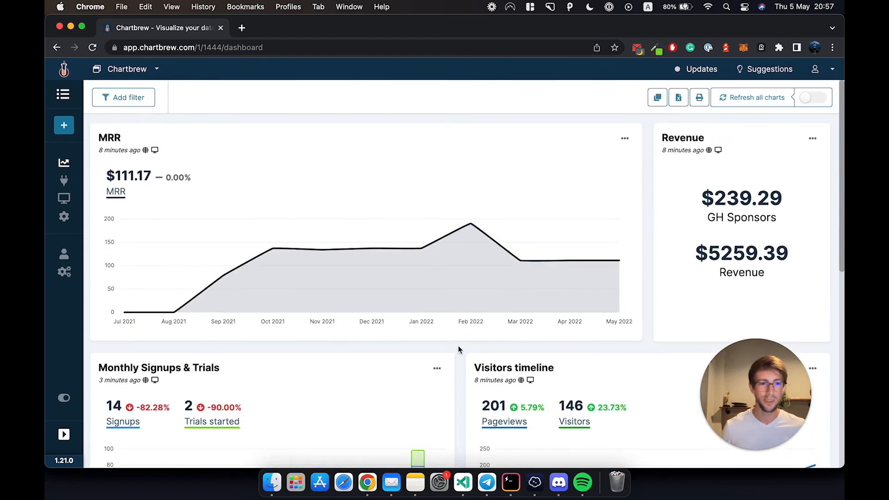
{"action": "mouse_move", "coordinate": [532, 241]}
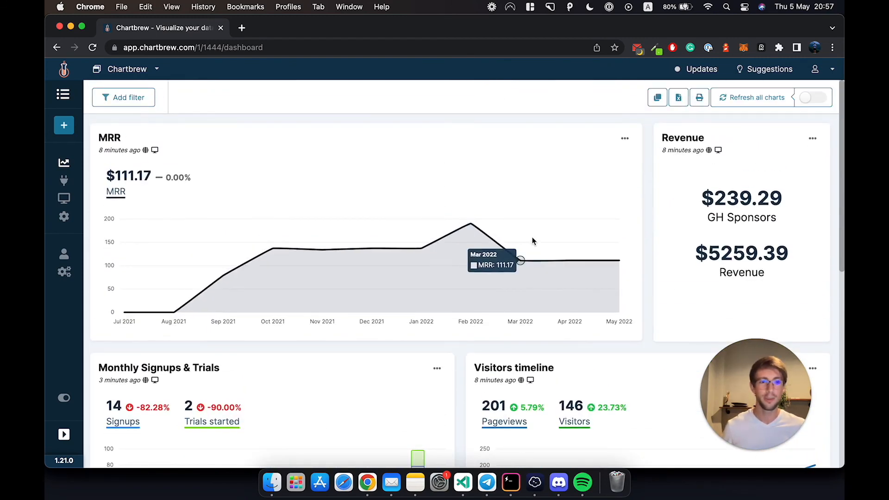